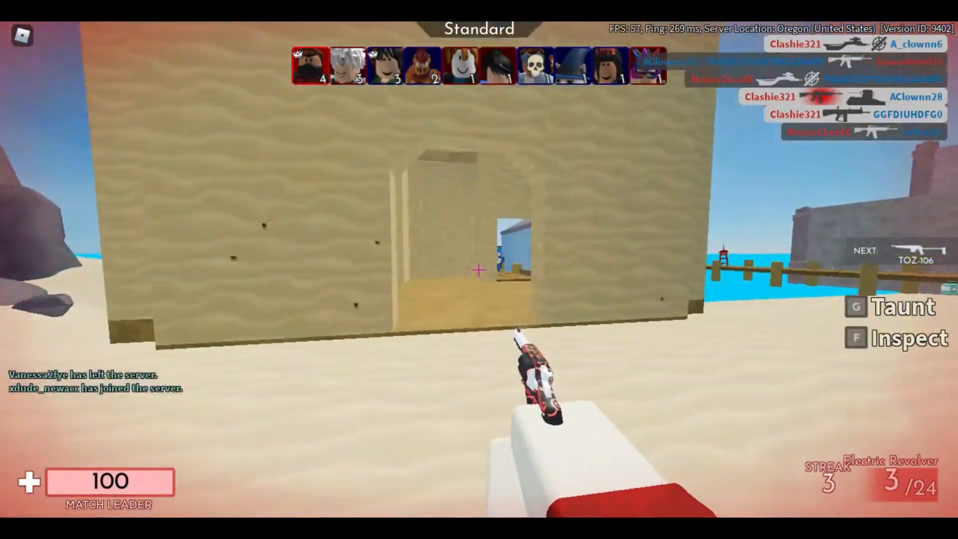
key(w)
key(3)
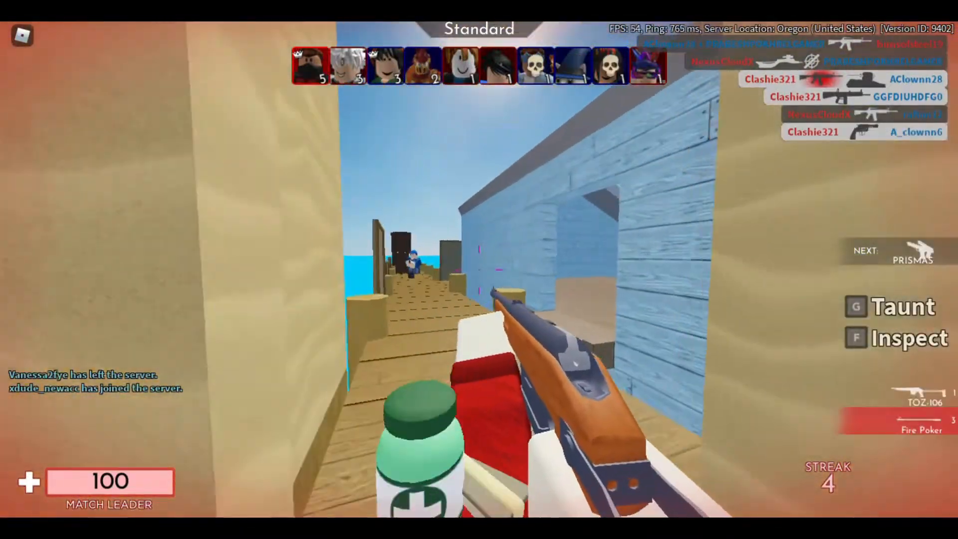
key(1)
click(479, 269)
click(479, 270)
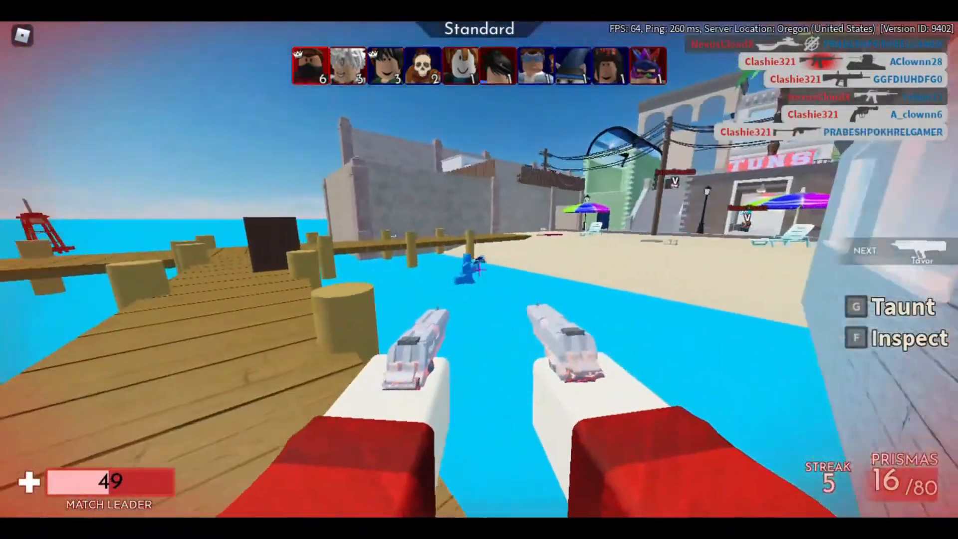
click(479, 269)
click(479, 269)
key(w)
click(479, 269)
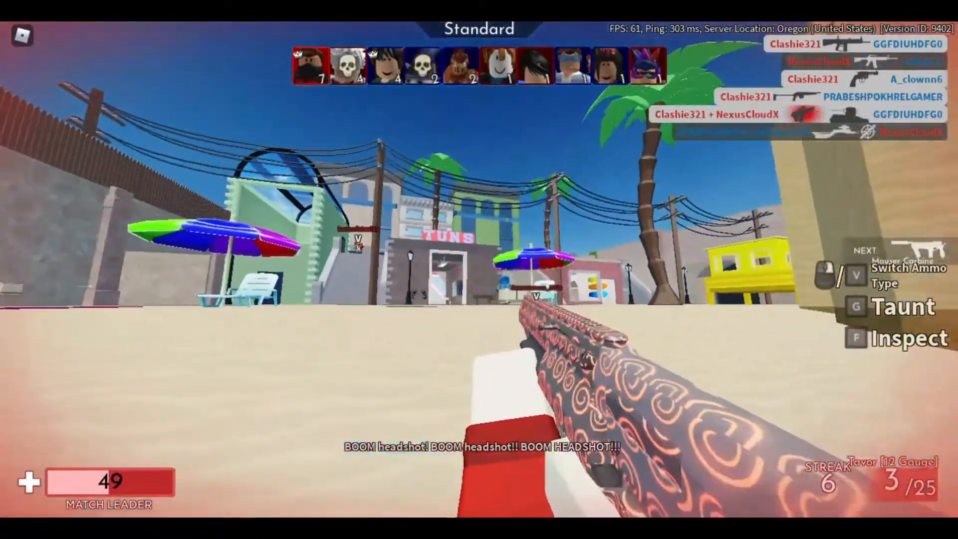
click(479, 270)
click(479, 270)
click(479, 269)
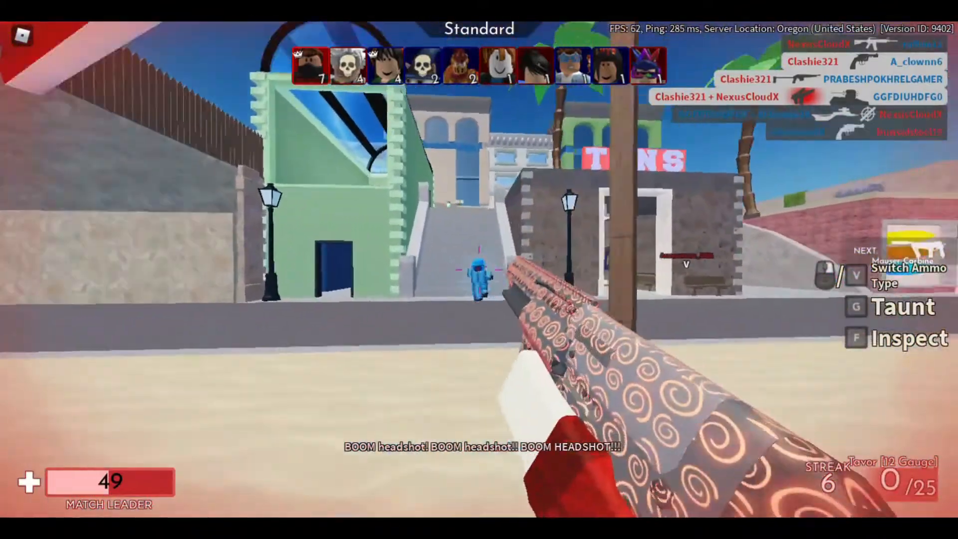
click(479, 269)
key(w)
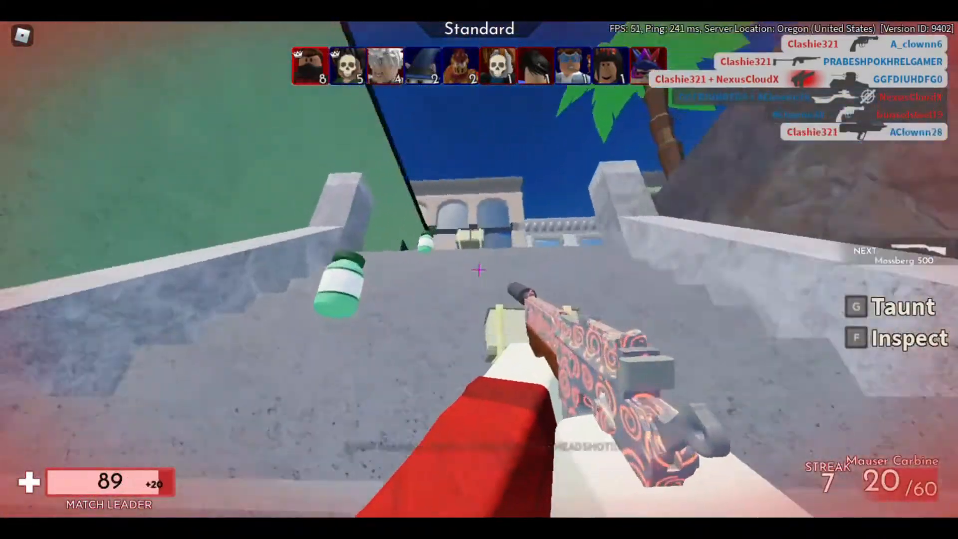
key(w)
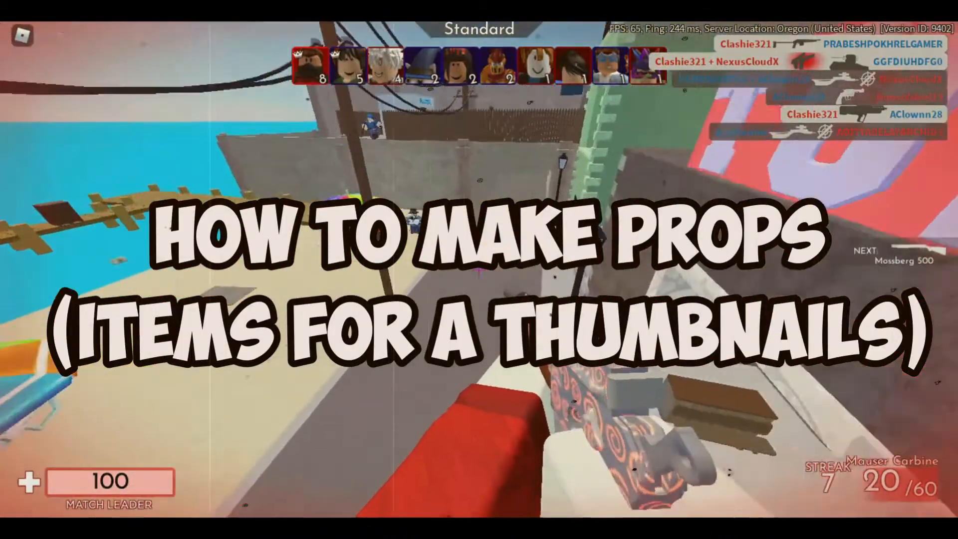
click(479, 269)
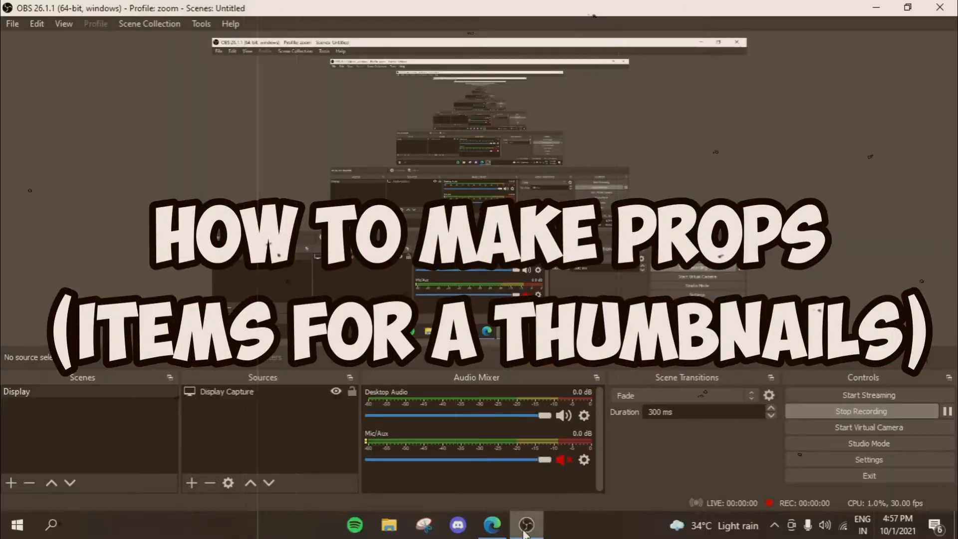
click(524, 533)
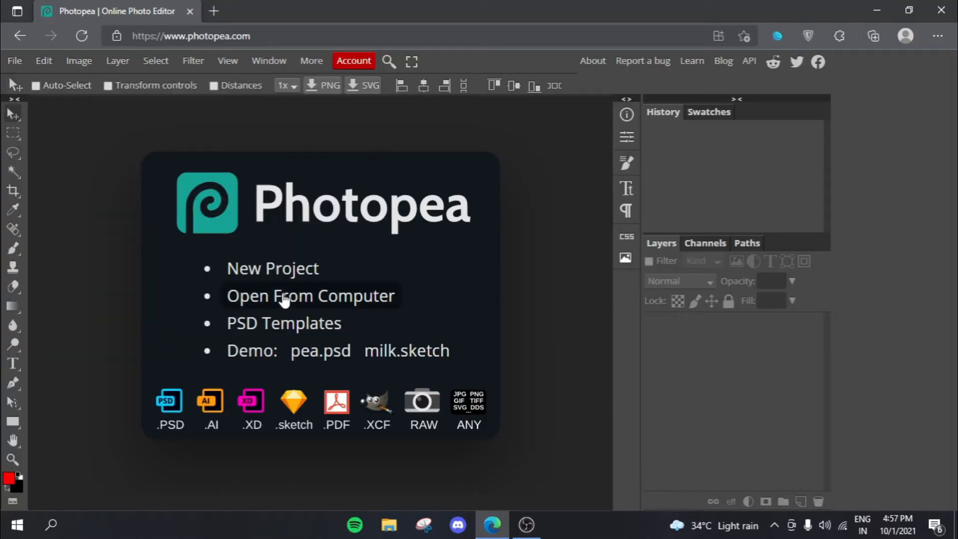
Step: Open the backpack image from the Desktop folder as a document
click(285, 298)
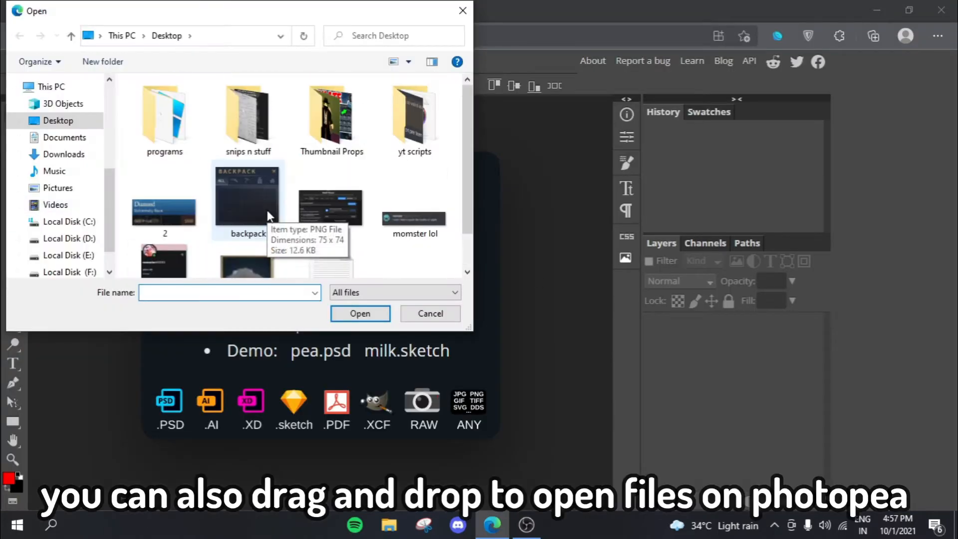
click(248, 196)
click(360, 313)
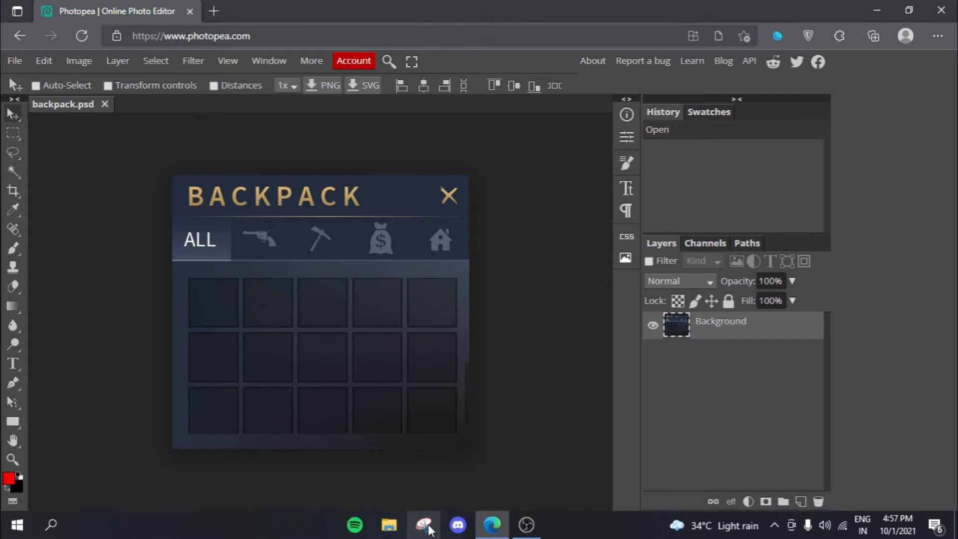
Step: Place the prop item image from the Desktop folder into the backpack picture and fit it over the first slot
click(389, 524)
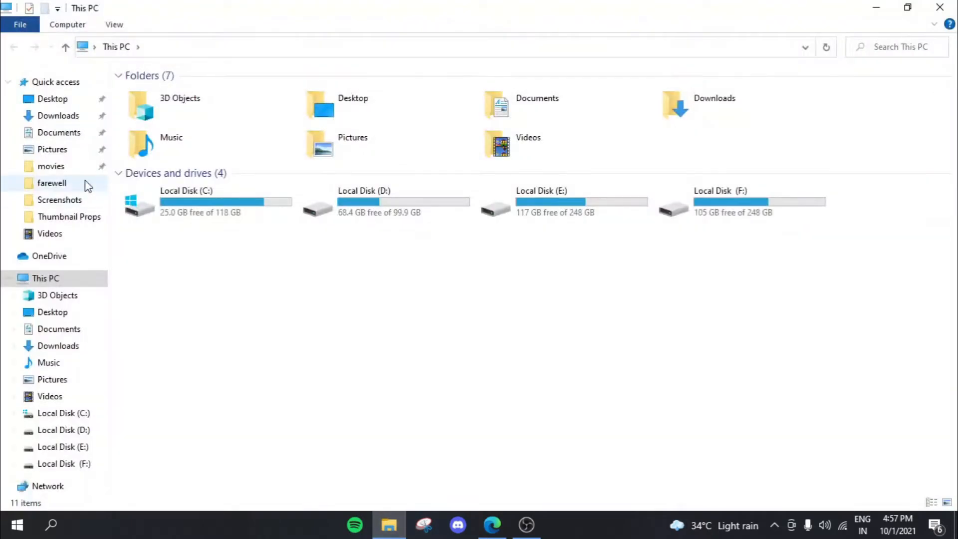
click(47, 98)
click(847, 86)
click(908, 7)
scroll(741, 275, down, 2)
drag(659, 305, 313, 304)
drag(207, 235, 203, 299)
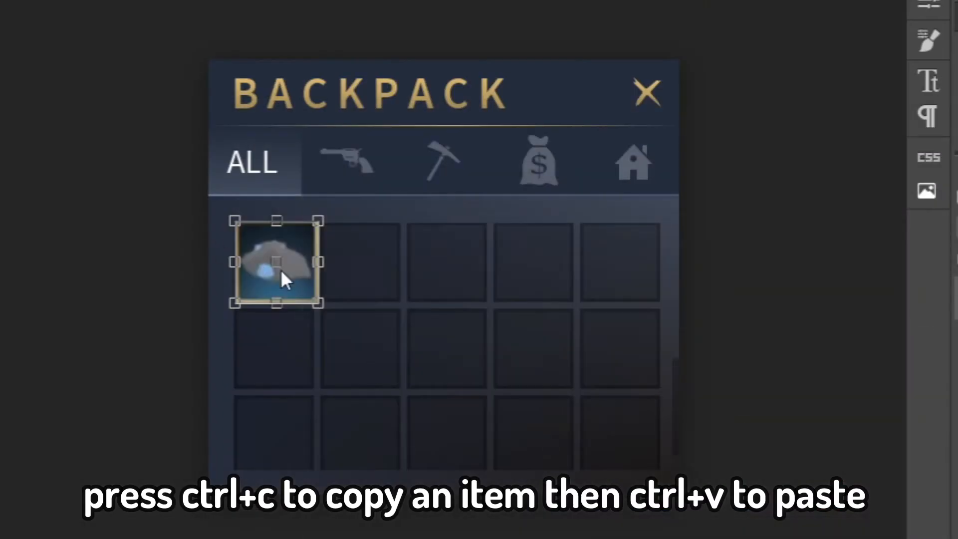
Step: Duplicate the item and position the copies in the remaining empty backpack slots
key(ctrl+c)
key(ctrl+v)
drag(294, 274, 378, 272)
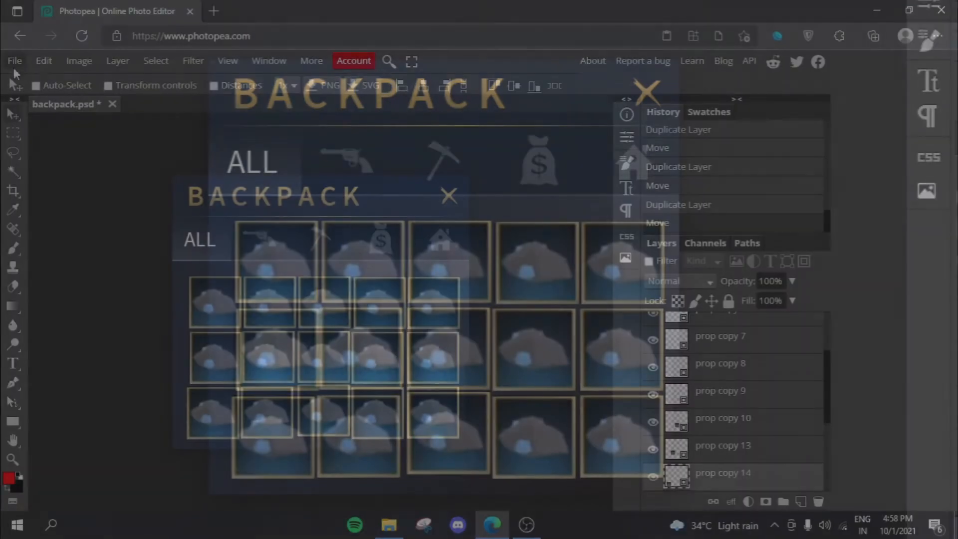
Step: Open the PNG export settings for the filled backpack image, and close them without saving
click(43, 61)
click(15, 61)
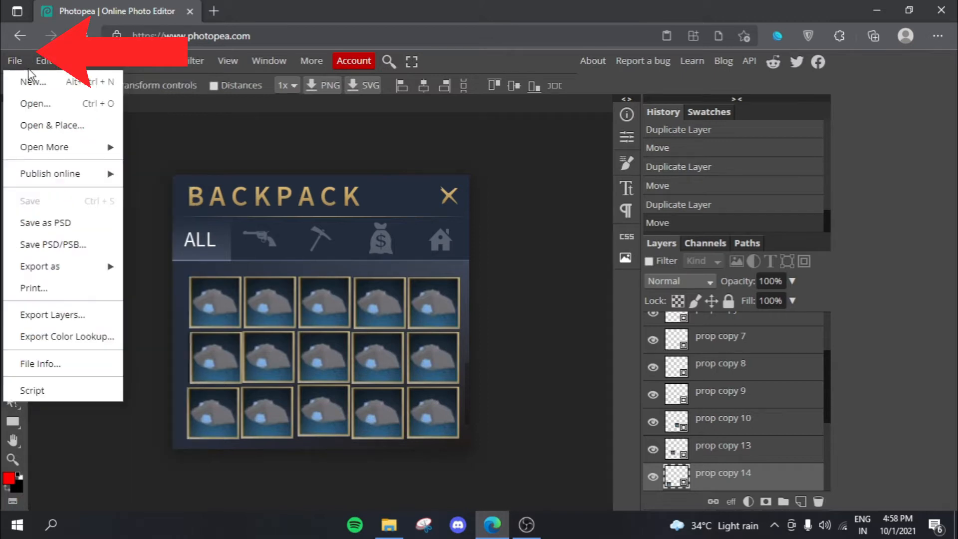
mouse_move(59, 269)
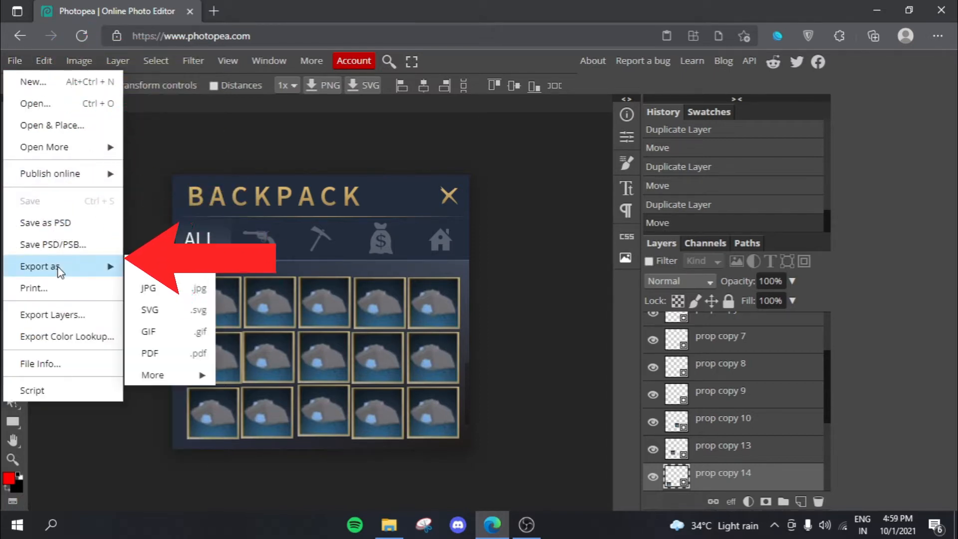
click(128, 266)
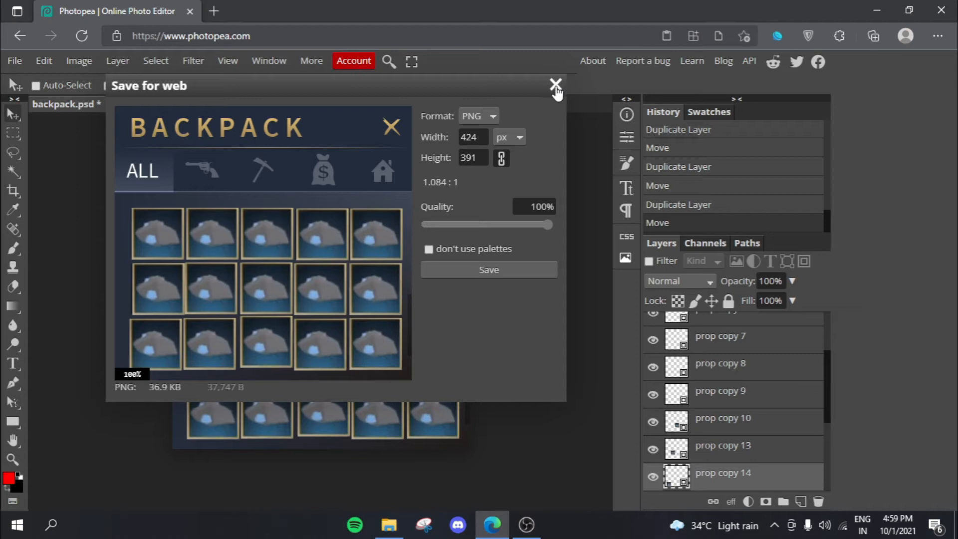
click(555, 85)
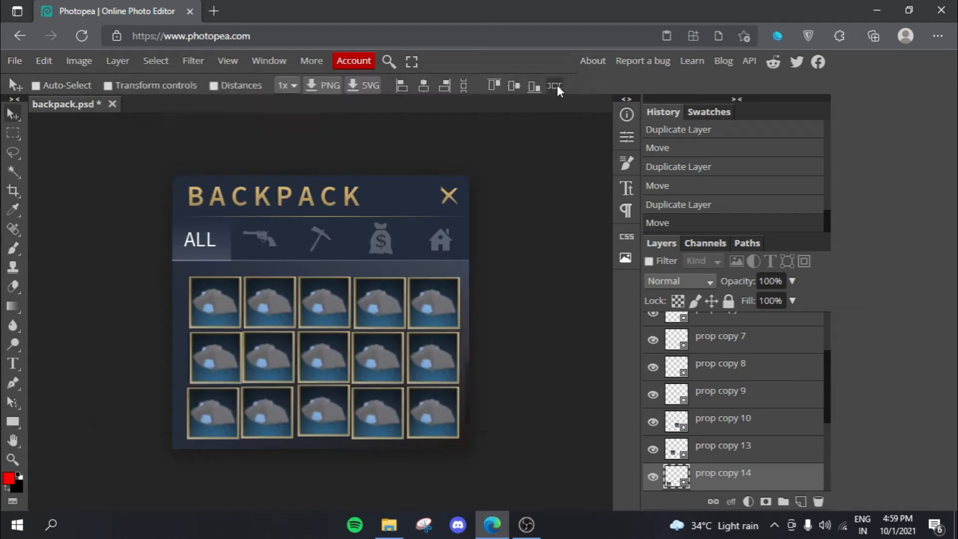
Step: Create a new 1280 × 720 px project with a transparent background
click(15, 60)
click(31, 80)
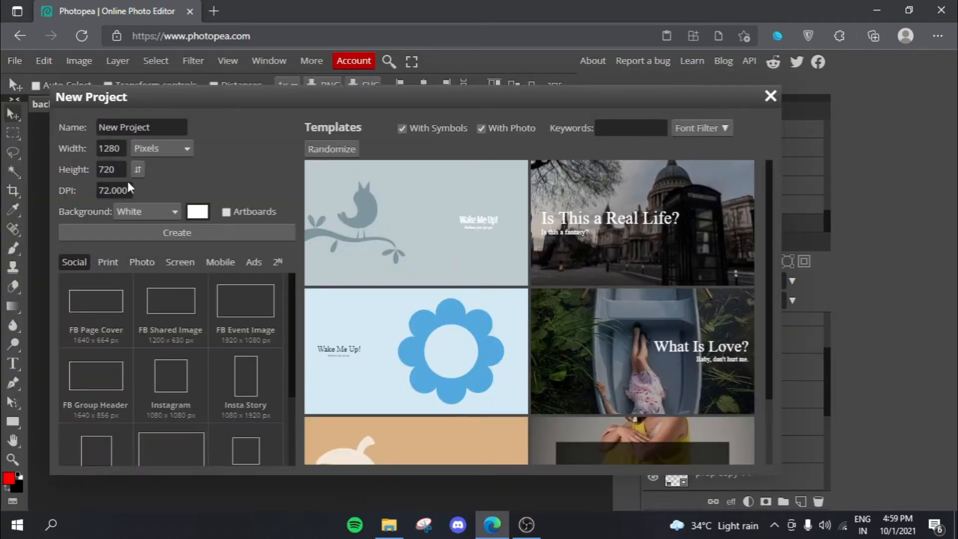
scroll(193, 345, down, 1)
scroll(193, 344, down, 1)
scroll(202, 411, up, 1)
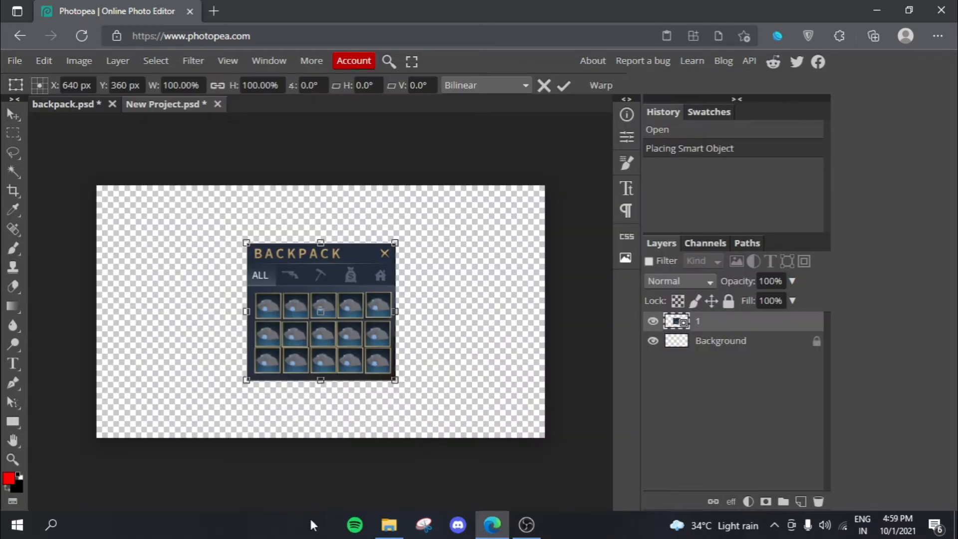
Step: Place the Diamond price label image over the backpack's upper right corner and tilt it clockwise
click(389, 524)
drag(776, 199, 349, 279)
drag(190, 209, 292, 214)
mouse_move(403, 244)
mouse_down()
mouse_move(406, 252)
mouse_move(406, 237)
mouse_up()
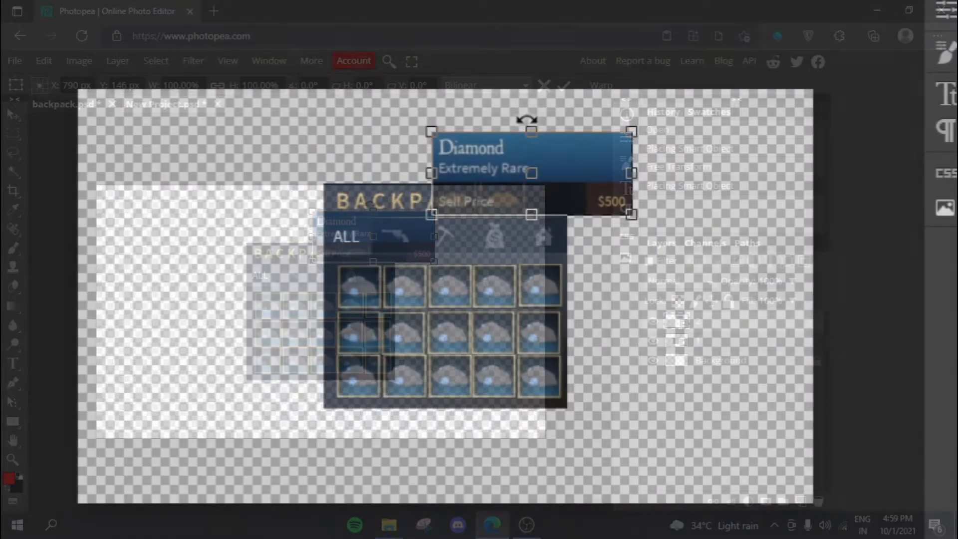
drag(370, 205, 378, 207)
drag(539, 126, 535, 125)
Step: Crop the canvas closely around the backpack and the Diamond label, to about 588 × 532 px
click(18, 188)
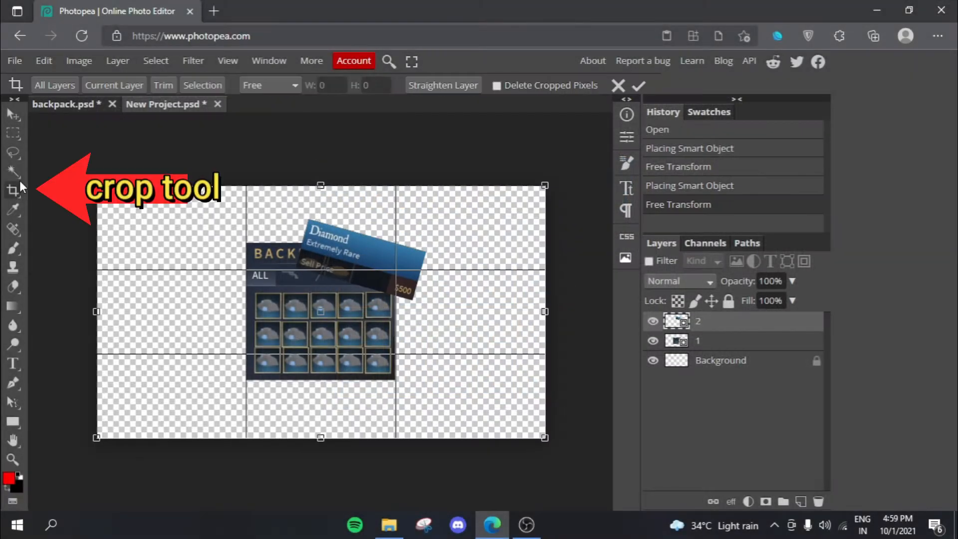
click(392, 63)
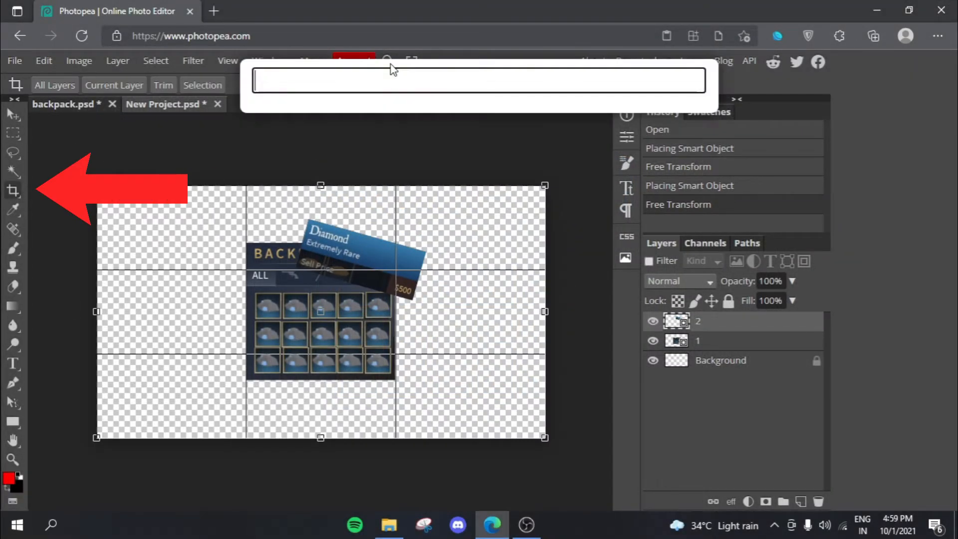
text(crop)
key(Return)
drag(320, 186, 322, 211)
drag(97, 324, 227, 324)
drag(545, 326, 434, 319)
drag(330, 438, 330, 374)
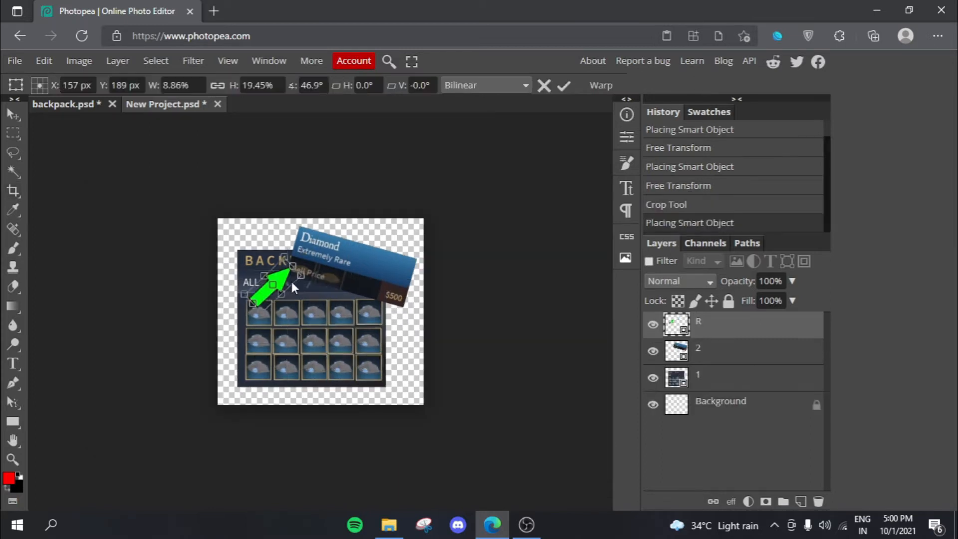
Step: Scale the green arrow to about 11% width and 22% height, with its tip pointing at the Diamond label
drag(291, 279, 330, 273)
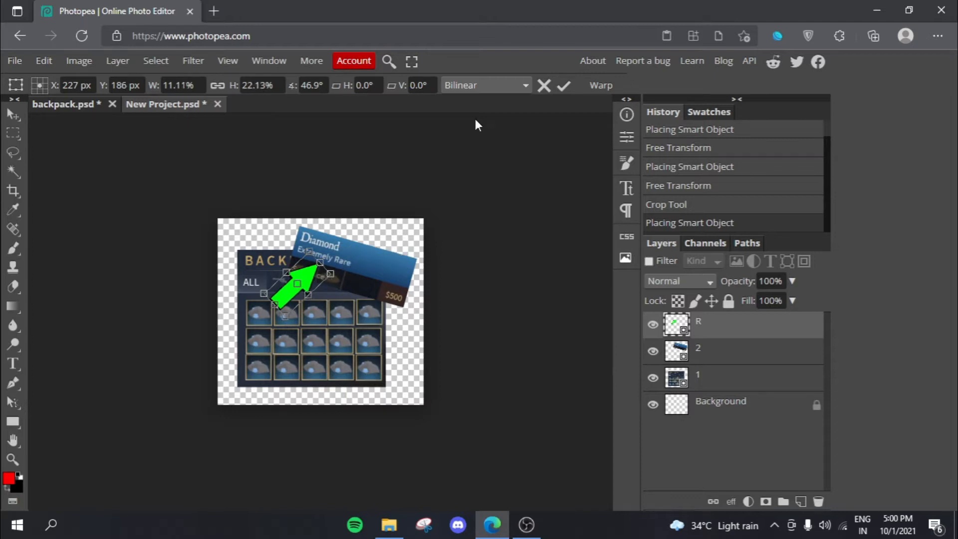
key(c)
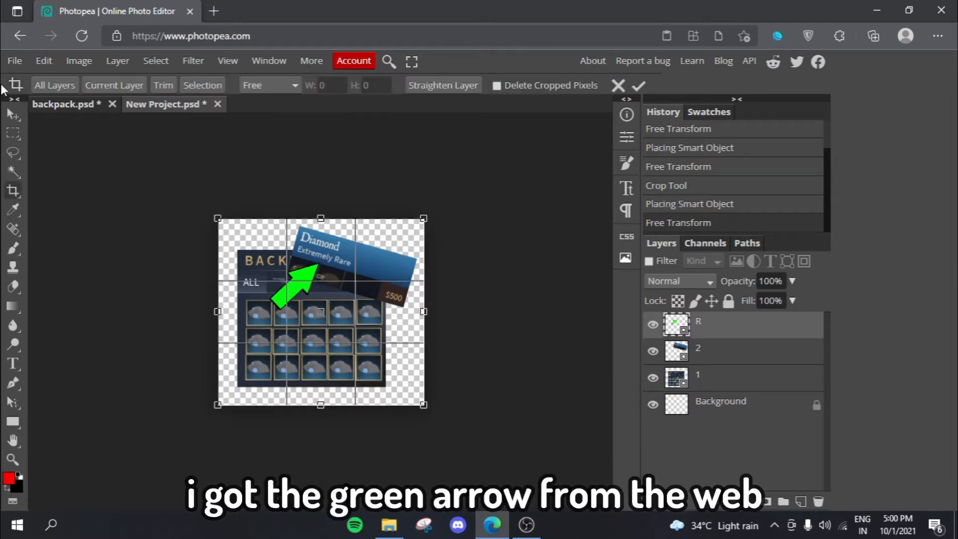
Step: Open the PNG export settings for the composed prop with the green arrow, and close them without saving
click(11, 59)
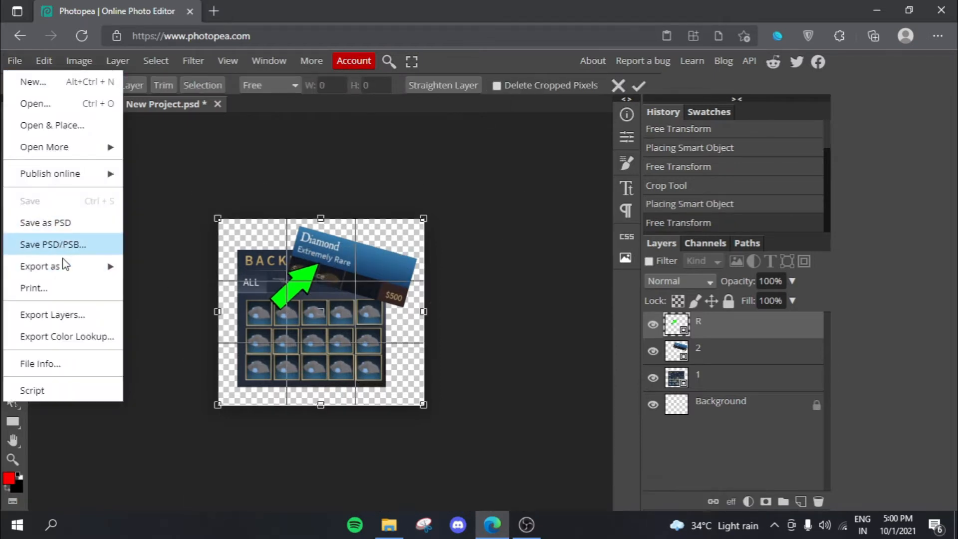
mouse_move(62, 264)
click(163, 264)
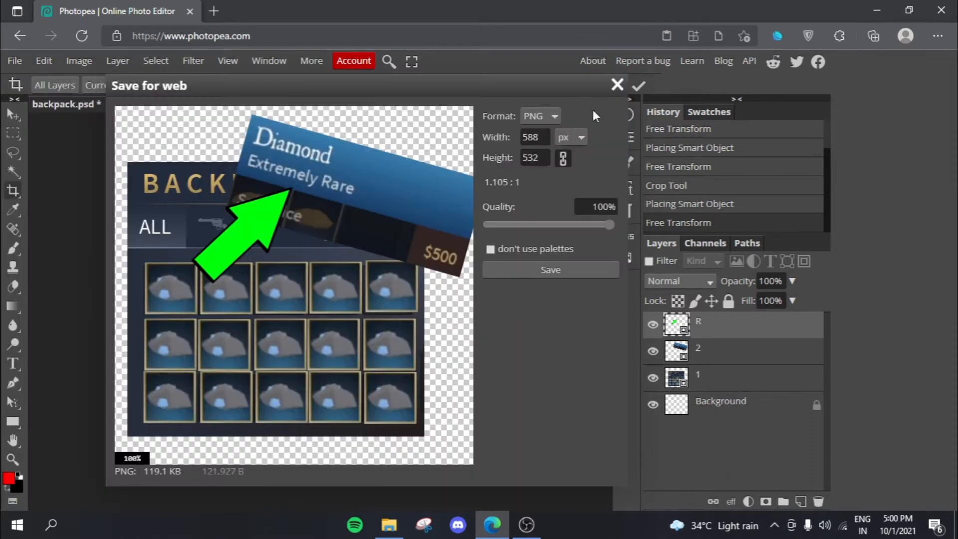
click(618, 85)
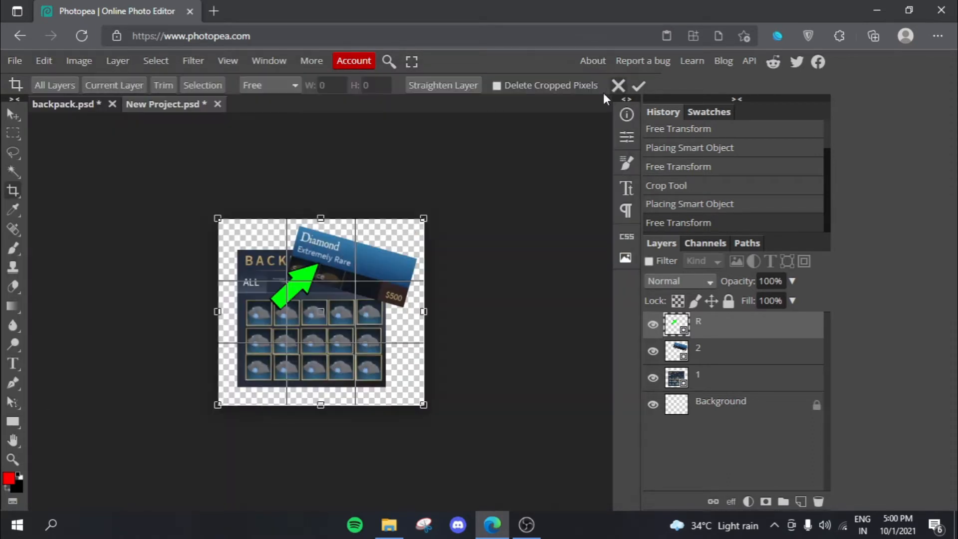
Step: Open a new browser tab and close the Photopea tab, discarding the unsaved changes
click(214, 11)
click(189, 11)
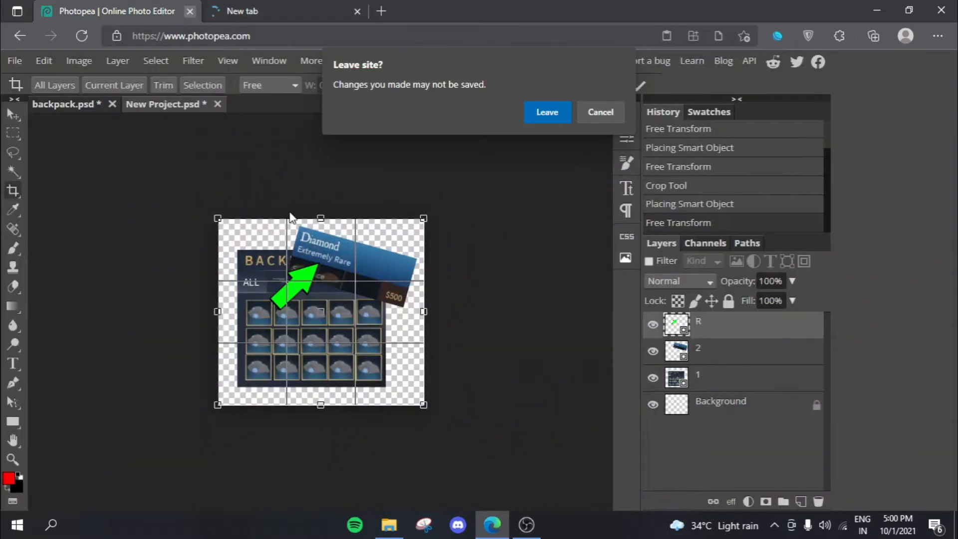
click(547, 112)
Step: Switch to File Explorer, browse to the Thumbnail Props folder on the Desktop and view the character image
click(389, 525)
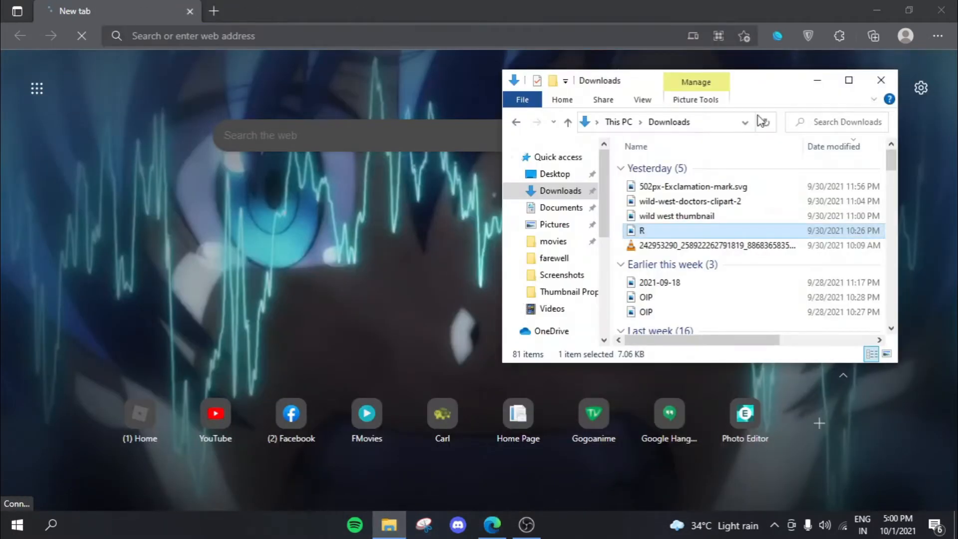
click(848, 80)
click(50, 98)
click(53, 114)
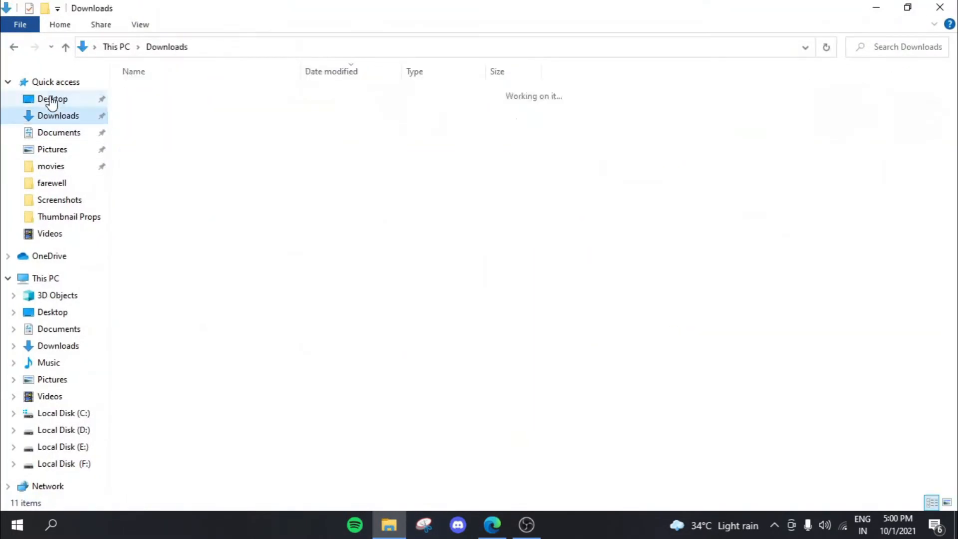
click(53, 100)
double_click(312, 110)
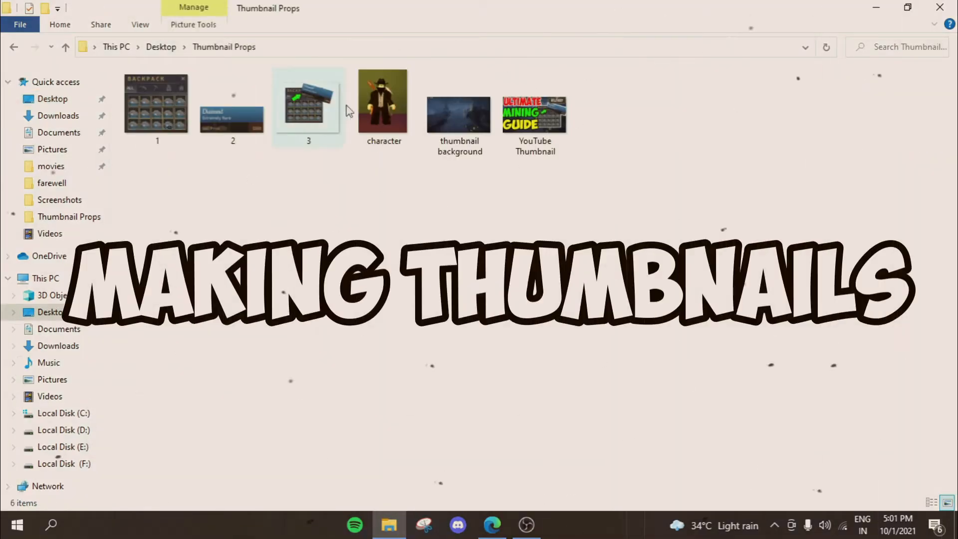
double_click(387, 97)
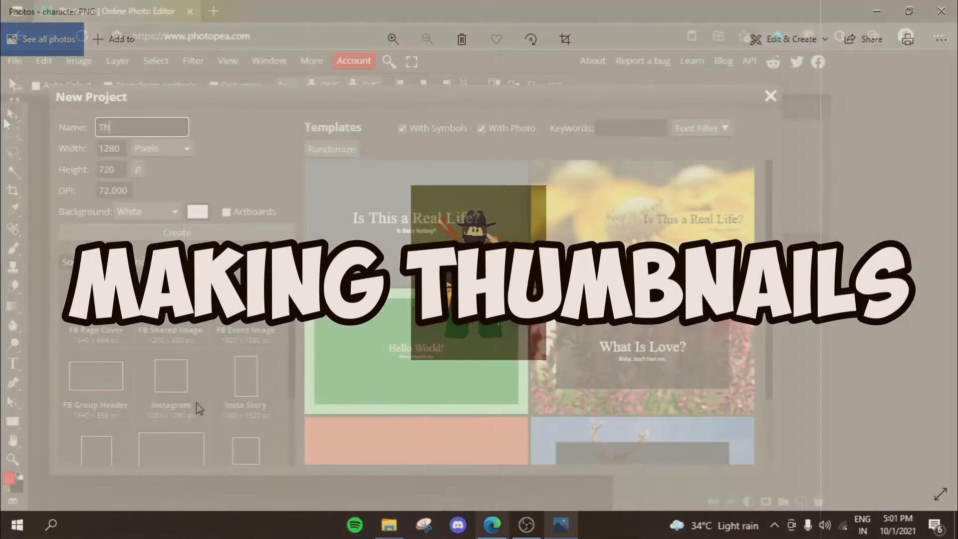
Step: Create a 1280 × 720 px project named Thumbnail Testing with a transparent background
text(umbnail Testing)
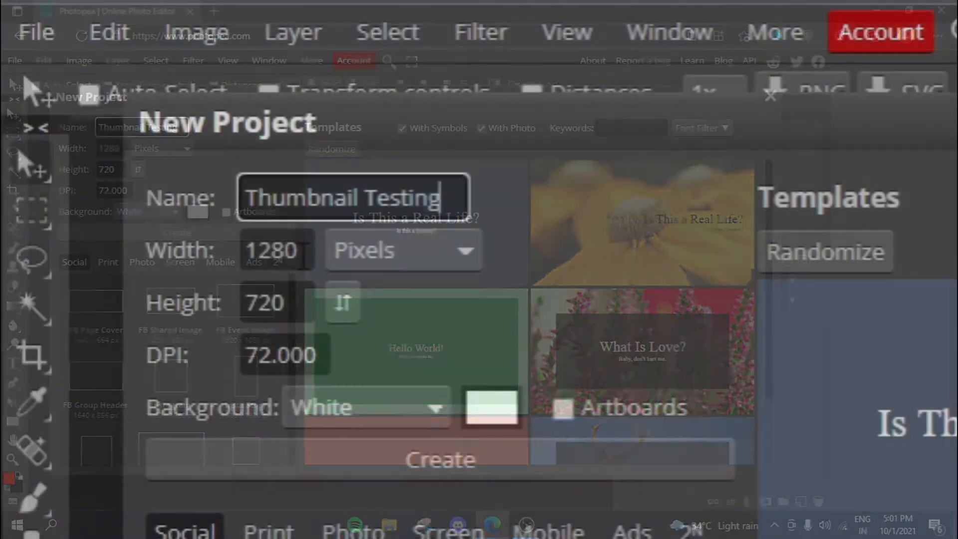
key(Tab)
key(Tab)
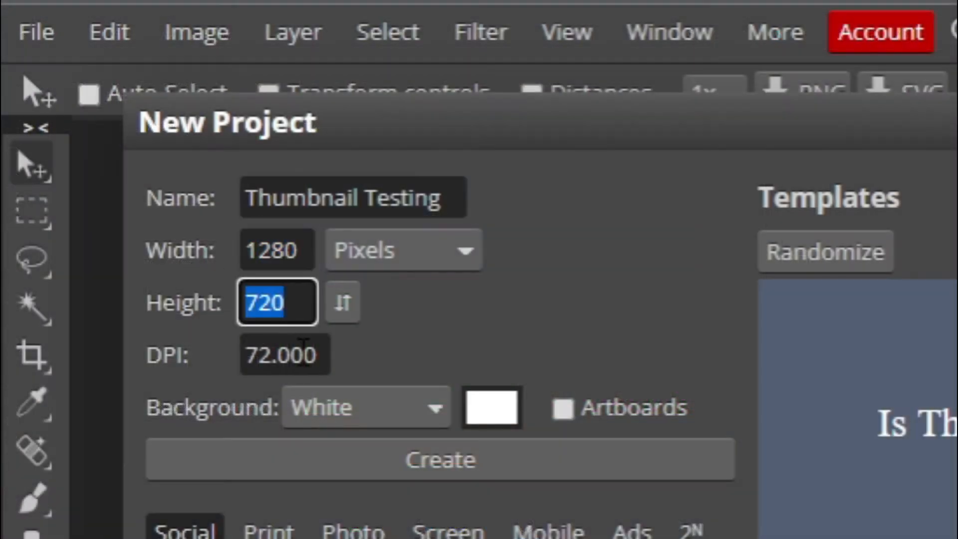
click(349, 418)
click(327, 519)
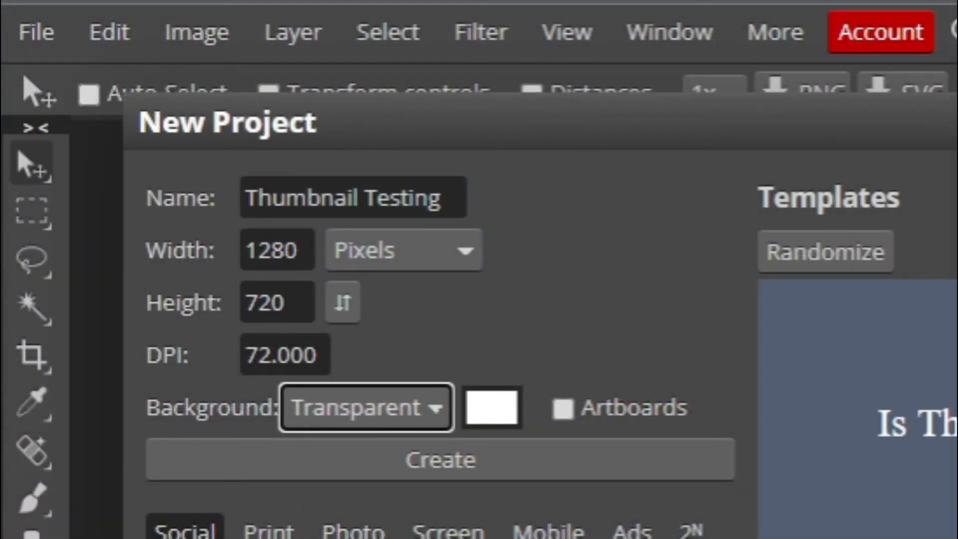
click(439, 462)
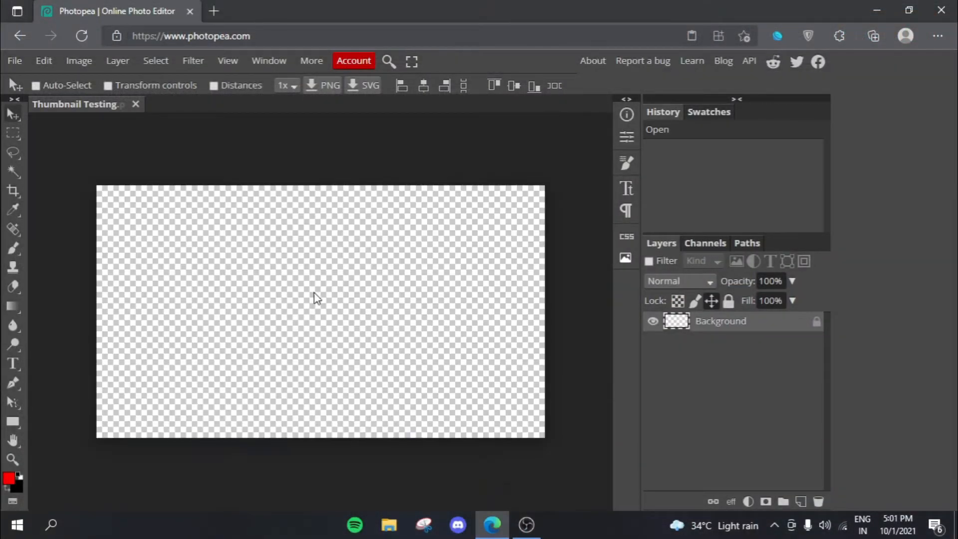
Step: Place the thumbnail background image from the Thumbnail Props folder into the project
click(379, 519)
click(54, 97)
double_click(307, 107)
click(909, 10)
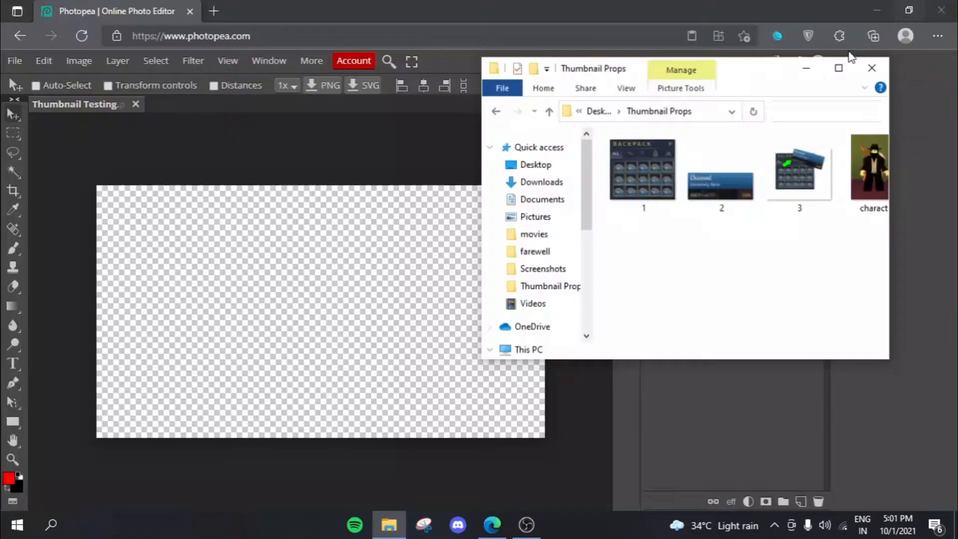
click(839, 268)
drag(749, 267, 314, 289)
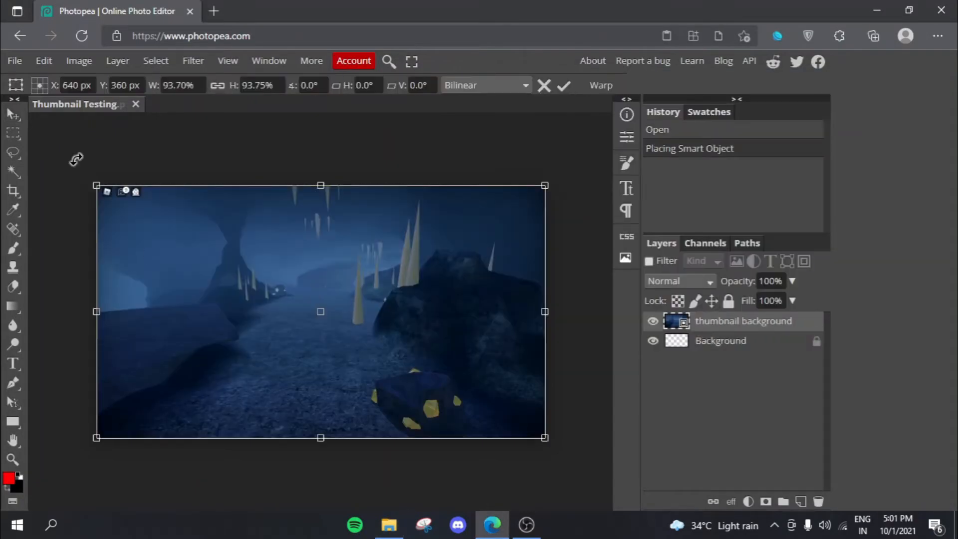
Step: Enlarge the thumbnail background with Free Transform so it extends slightly past the canvas's upper-left corner
click(44, 61)
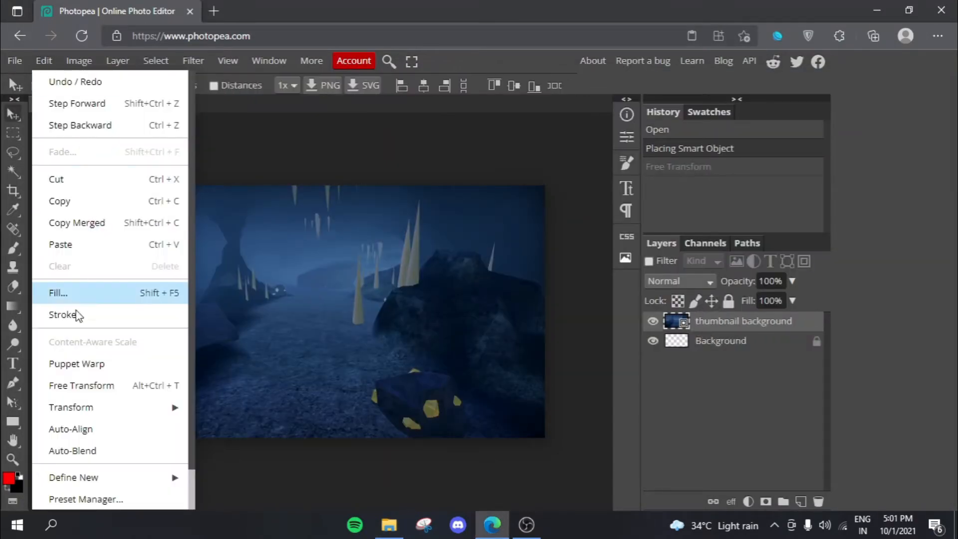
click(101, 385)
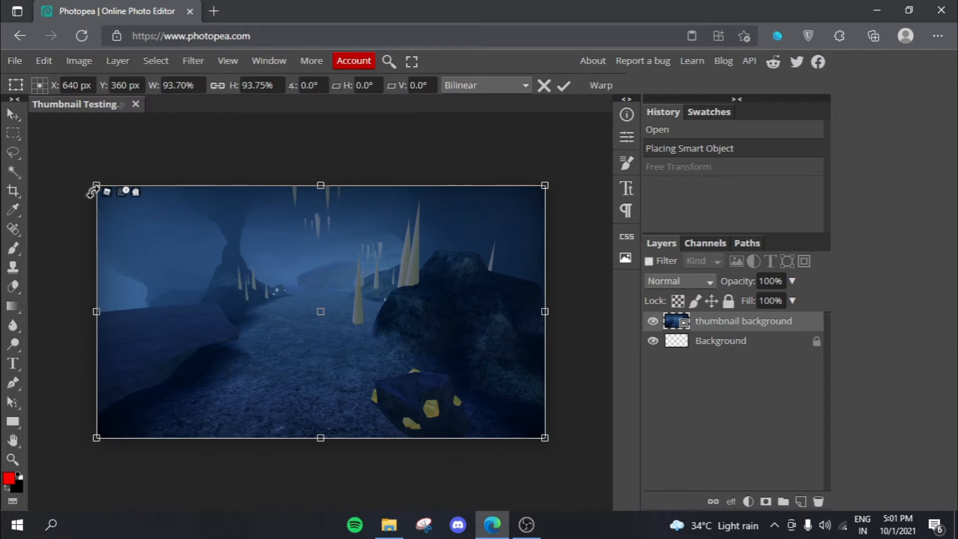
drag(95, 185, 80, 175)
key(Return)
Step: Apply a Box Blur with a 15 px radius to the thumbnail background layer
click(193, 60)
mouse_move(204, 201)
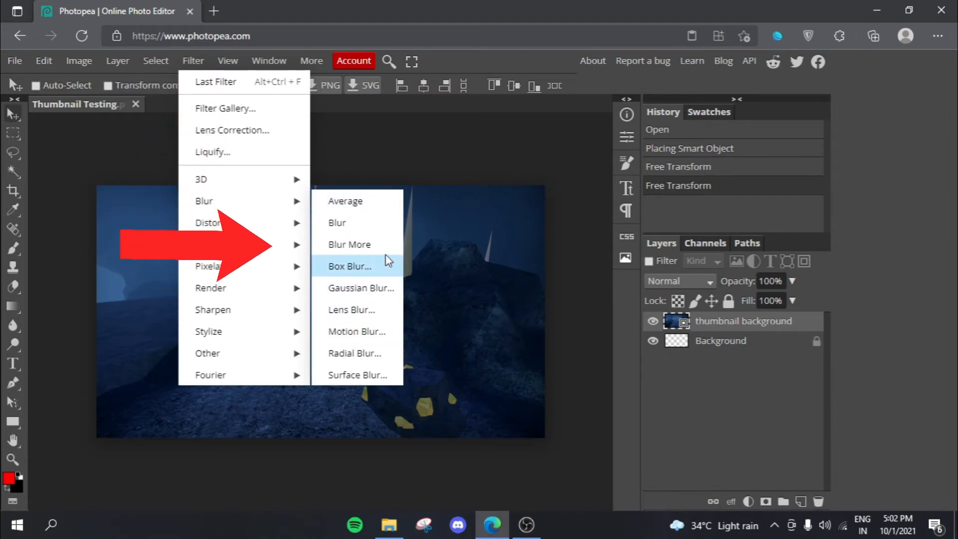
click(349, 266)
drag(307, 169, 791, 224)
click(800, 253)
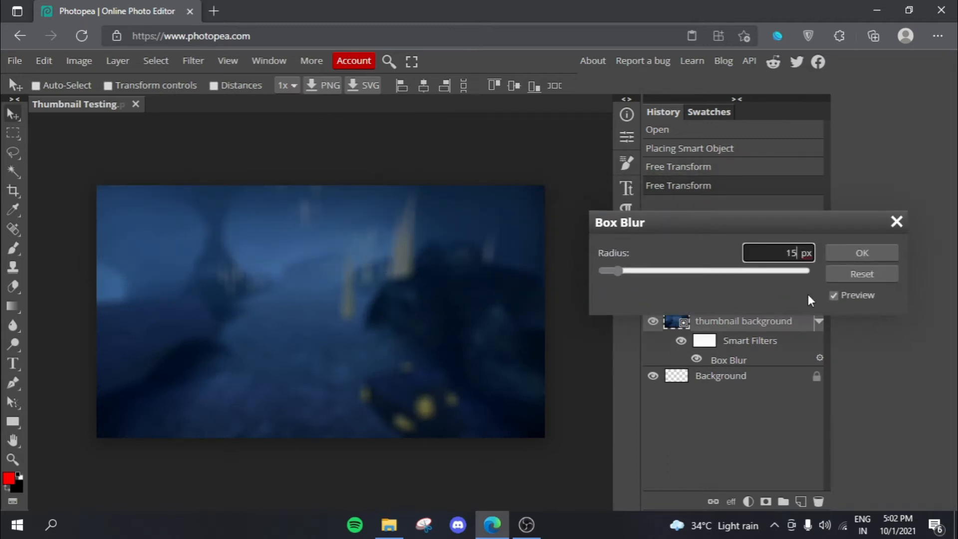
key(Return)
Step: Hide the blurred background layer, place the character image near the canvas centre and resize it
click(652, 321)
click(391, 512)
drag(655, 321, 367, 302)
drag(136, 245, 290, 339)
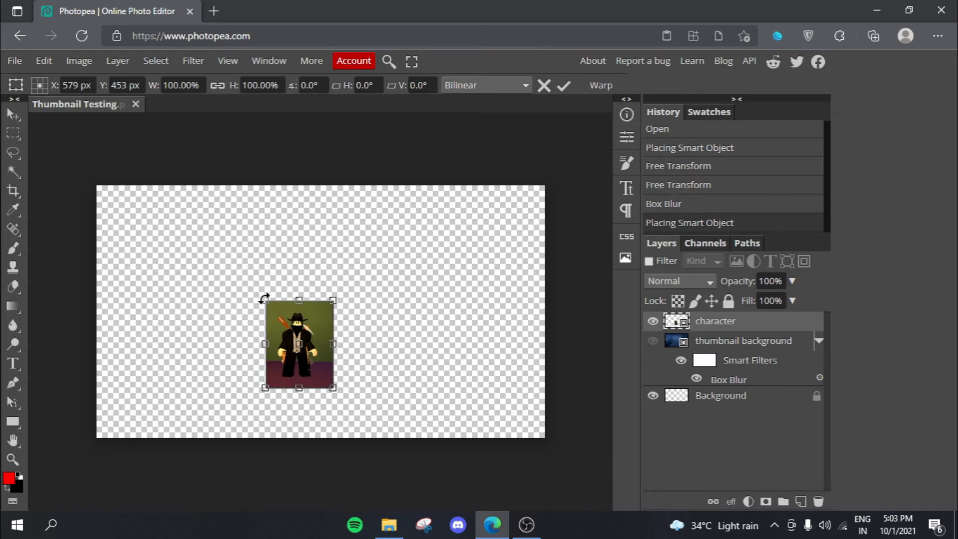
drag(265, 299, 340, 336)
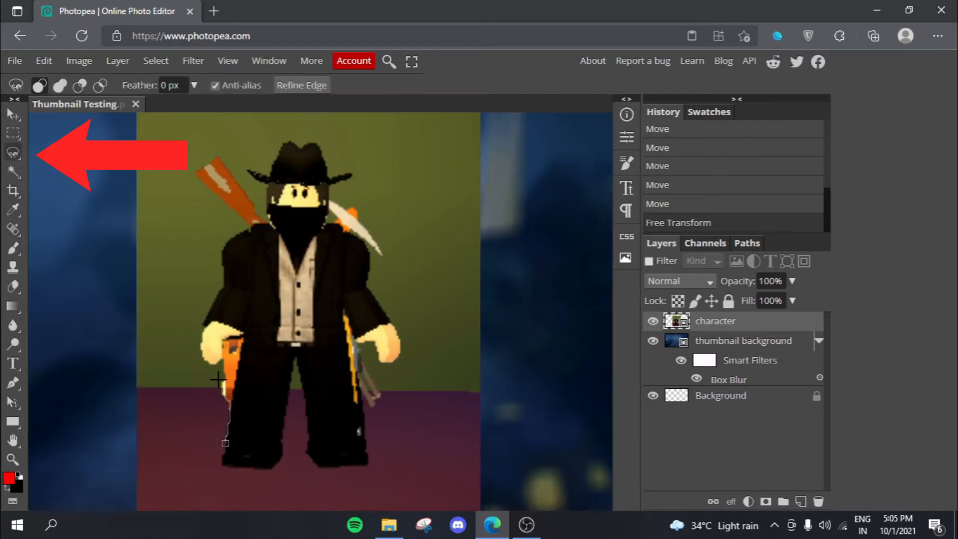
Step: Trace the character's outline with the lasso and copy the selection onto a new layer
click(224, 360)
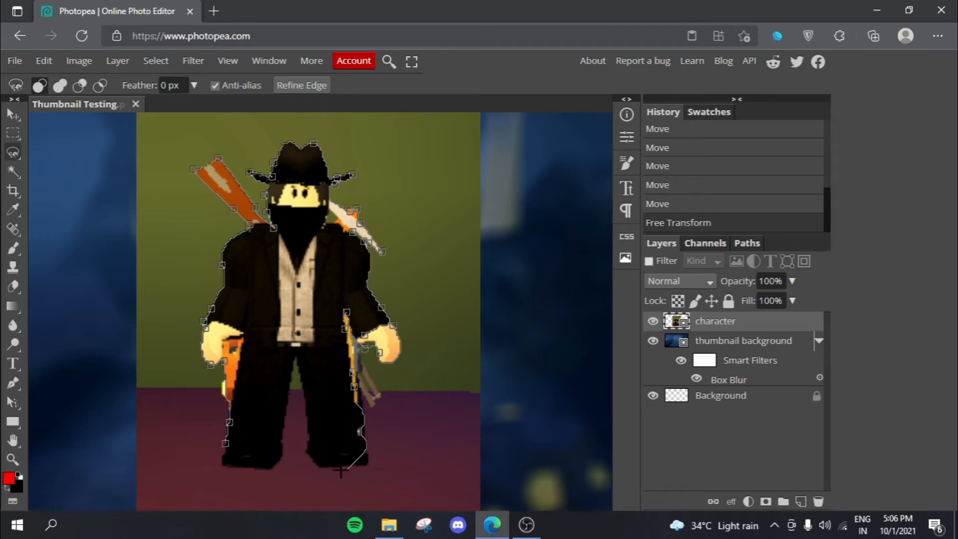
click(225, 444)
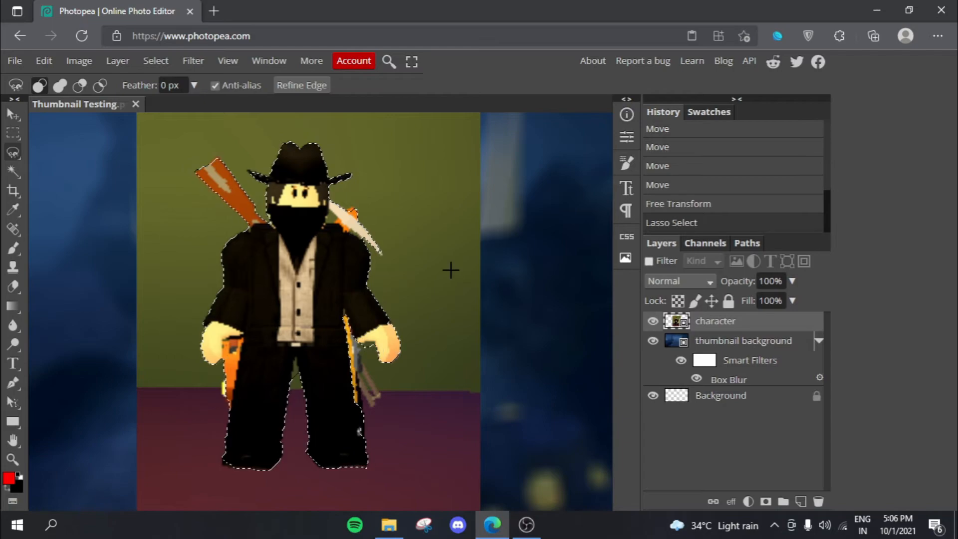
key(ctrl+c)
key(ctrl+v)
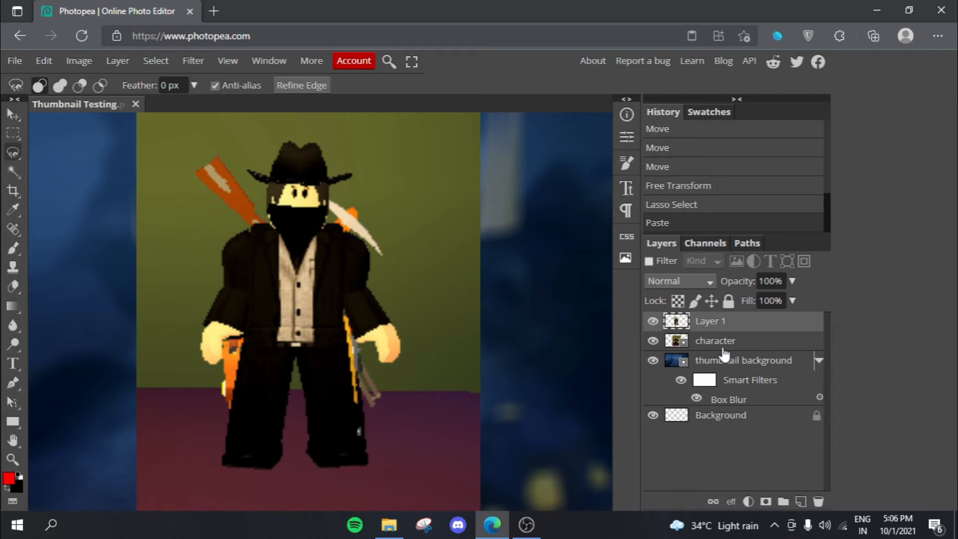
Step: Compare the cutout with the original by toggling layer visibility, and delete the original character layer
click(653, 342)
click(654, 342)
click(654, 341)
click(654, 323)
click(653, 342)
click(653, 321)
click(759, 345)
key(Delete)
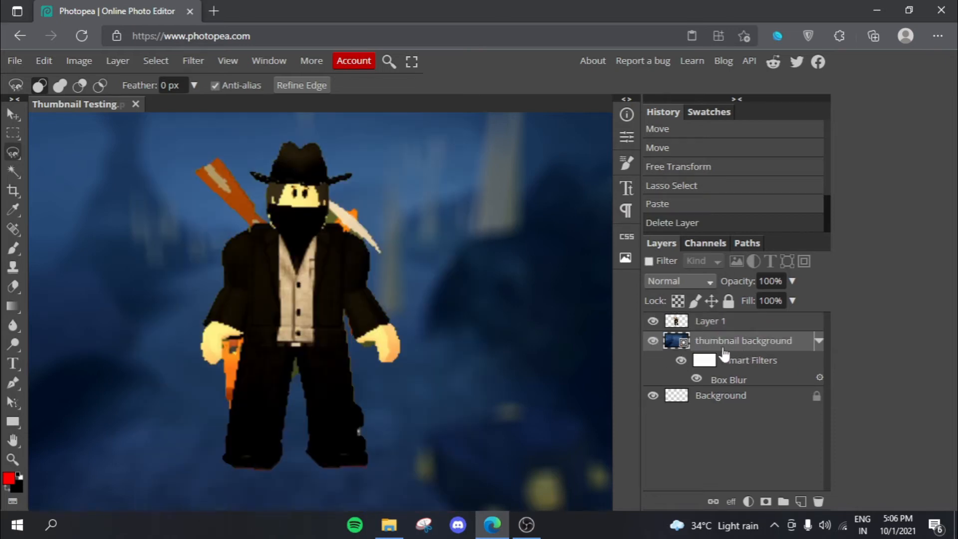
Step: Move the character cutout, Layer 1, to the left side of the thumbnail
click(13, 459)
right_click(182, 321)
click(220, 355)
right_click(221, 312)
click(252, 351)
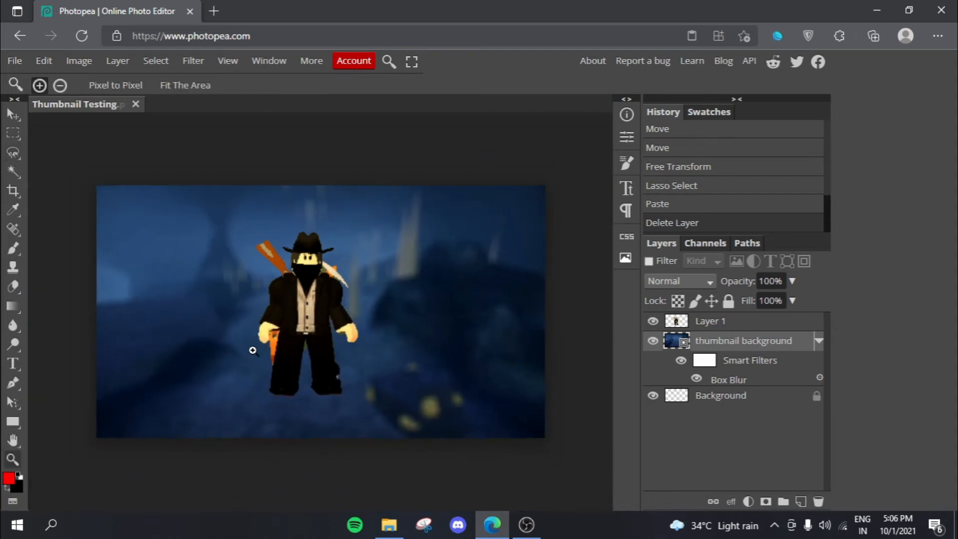
click(724, 322)
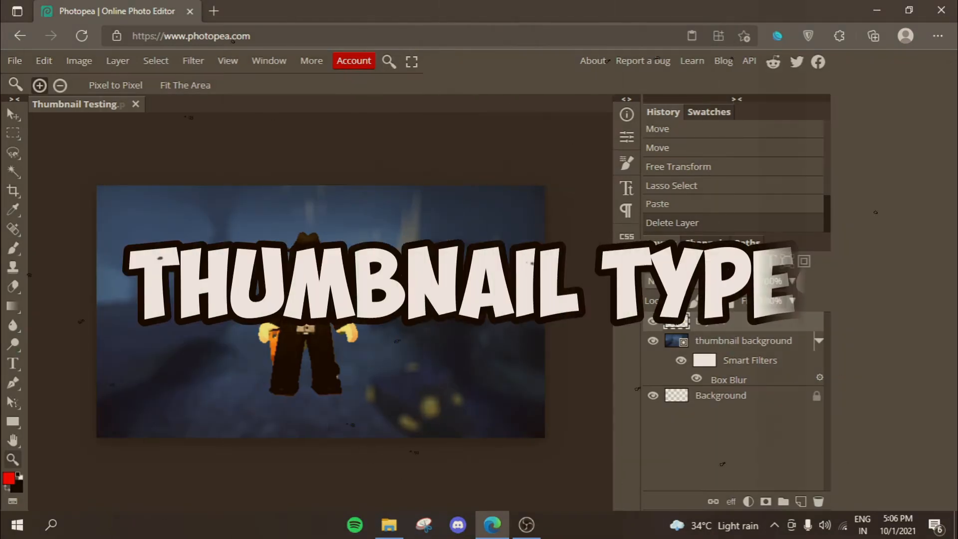
click(13, 115)
drag(286, 325, 172, 338)
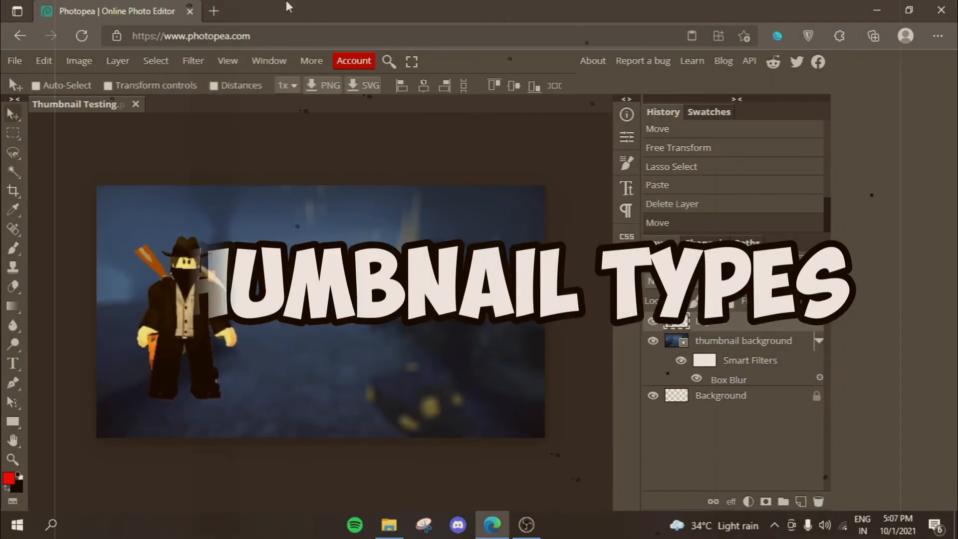
Step: Place prop image 3 on the right half of the canvas and enlarge it
click(389, 524)
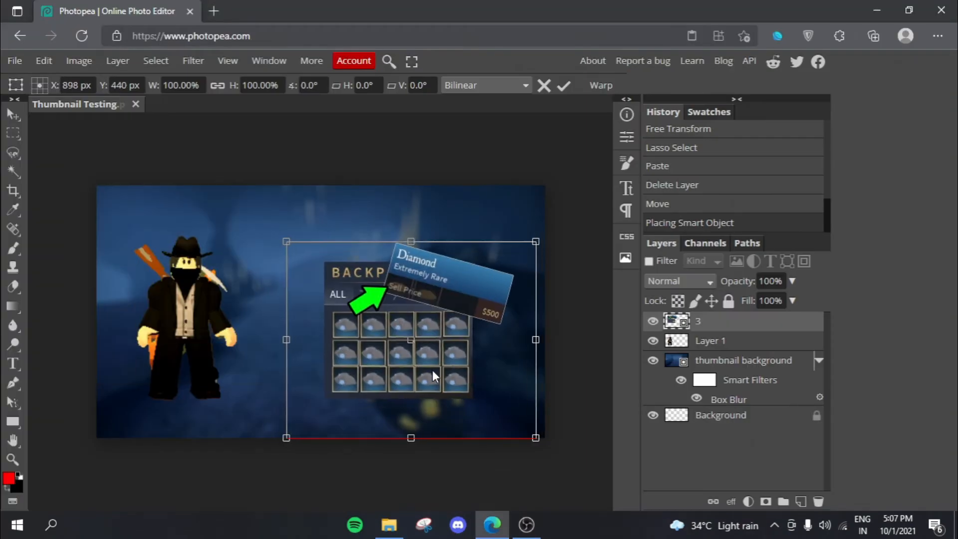
drag(296, 241, 265, 207)
drag(428, 356, 412, 366)
drag(261, 218, 235, 188)
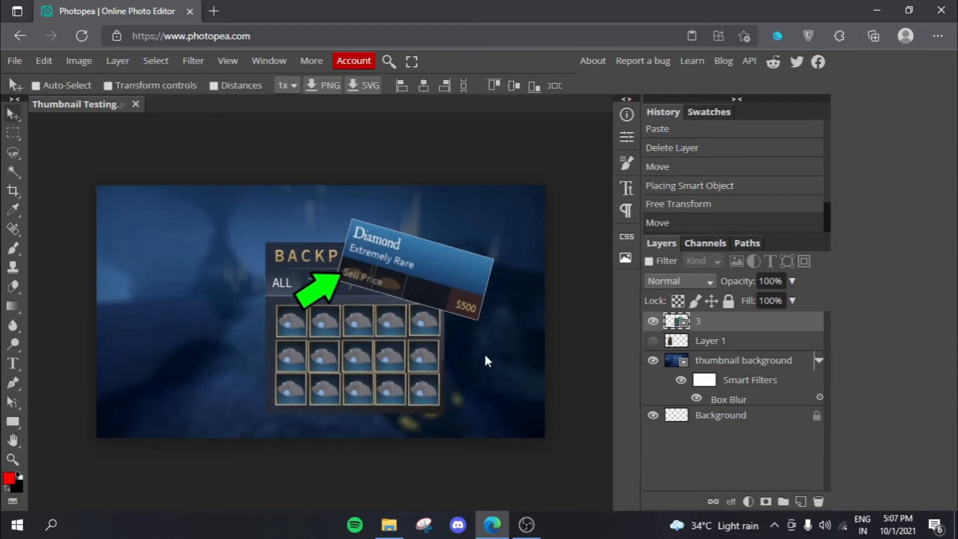
Step: Shift the backpack prop slightly up and to the right with Free Transform
key(ctrl+t)
drag(376, 361, 391, 345)
key(Return)
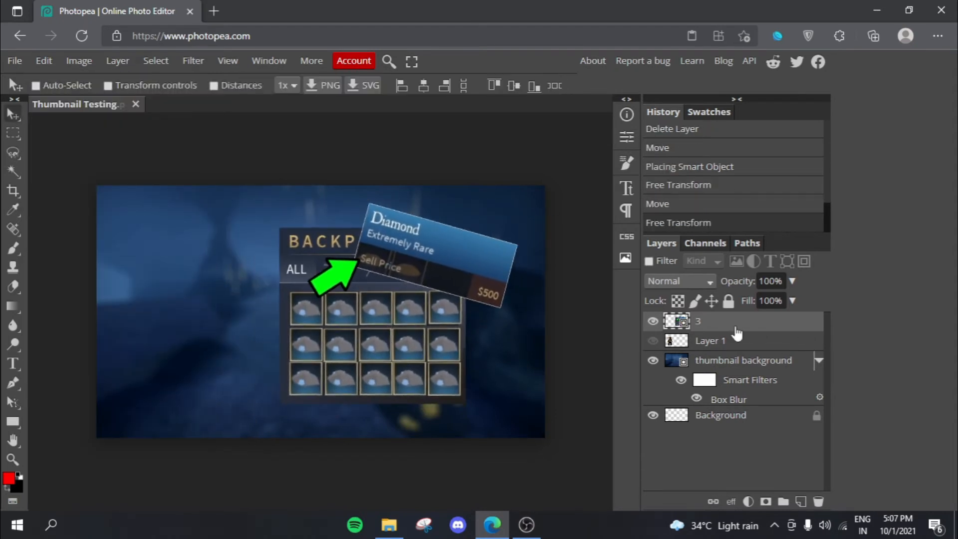
Step: Add a white outside stroke to the backpack prop and a 7 px red outside stroke to the character cutout
double_click(777, 324)
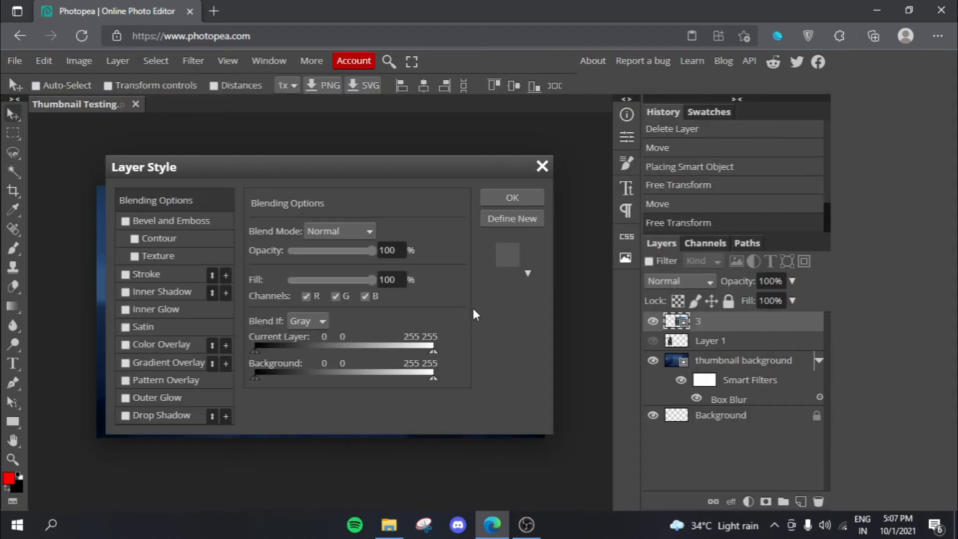
drag(304, 172, 791, 173)
click(611, 275)
click(644, 276)
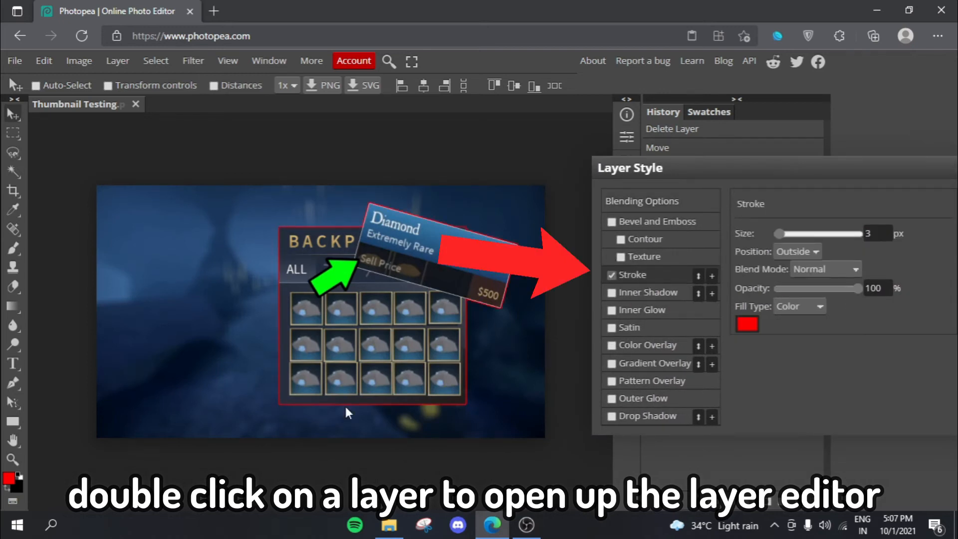
click(747, 324)
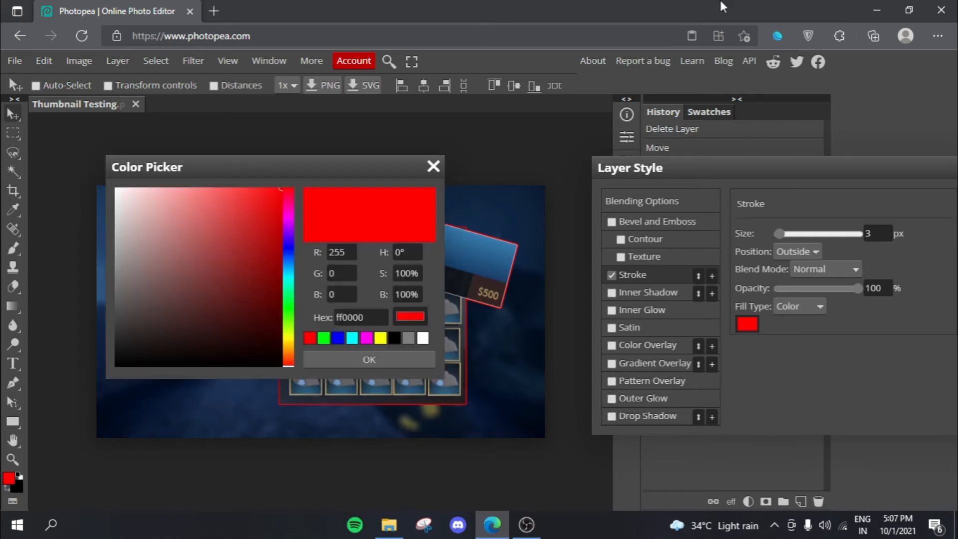
click(422, 338)
click(409, 354)
click(886, 233)
right_click(848, 236)
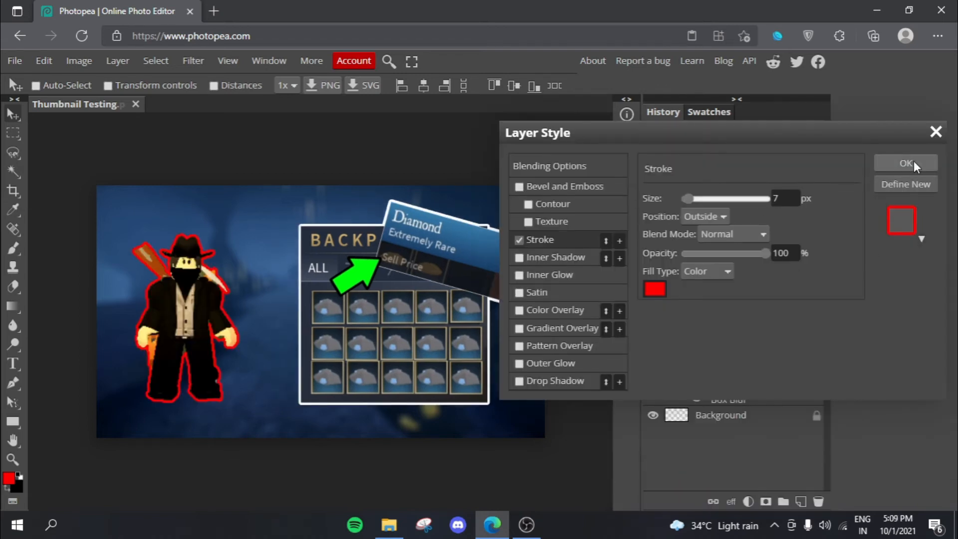
click(914, 161)
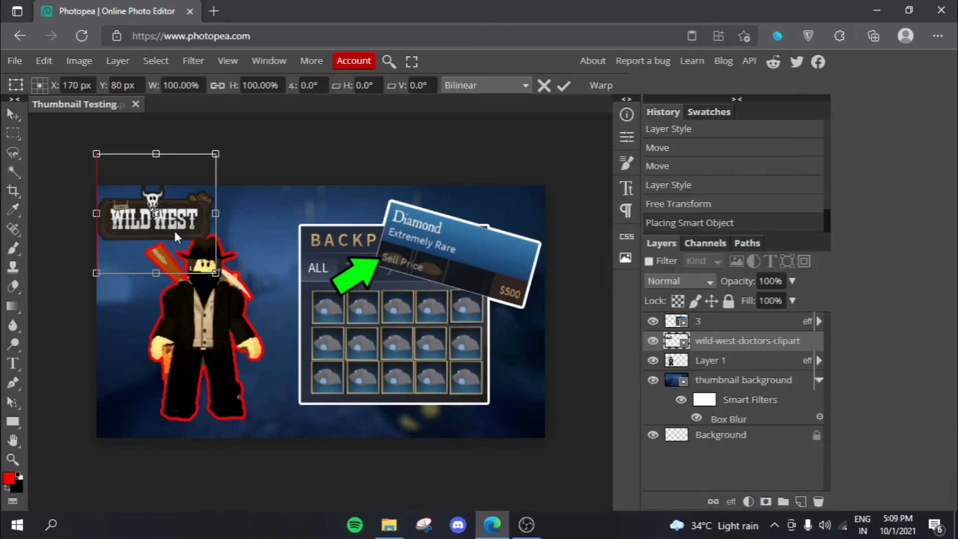
Step: Position the Wild West logo in the canvas's upper-left corner and nudge the character down beneath it
drag(173, 232, 174, 228)
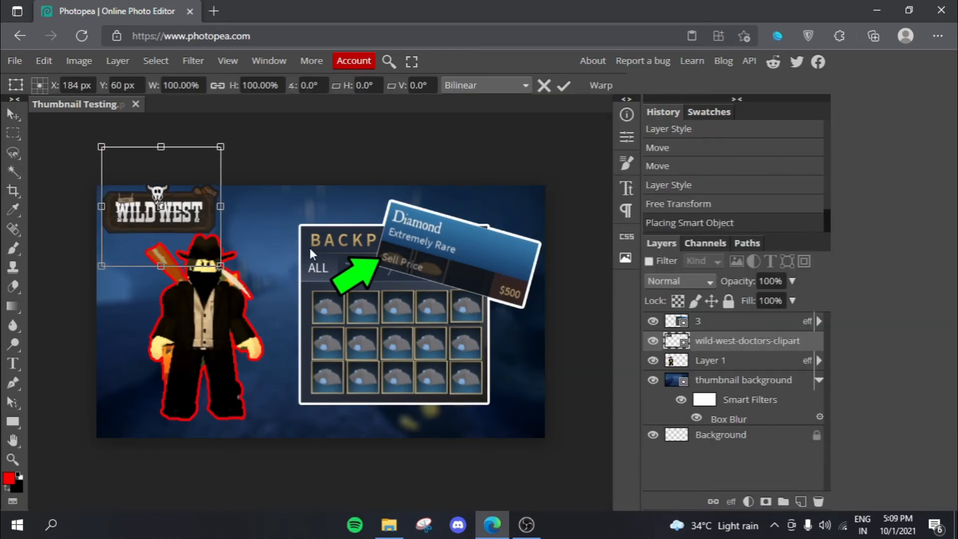
mouse_move(181, 315)
mouse_down()
mouse_move(184, 329)
mouse_move(178, 323)
mouse_up()
click(744, 340)
drag(169, 212, 177, 215)
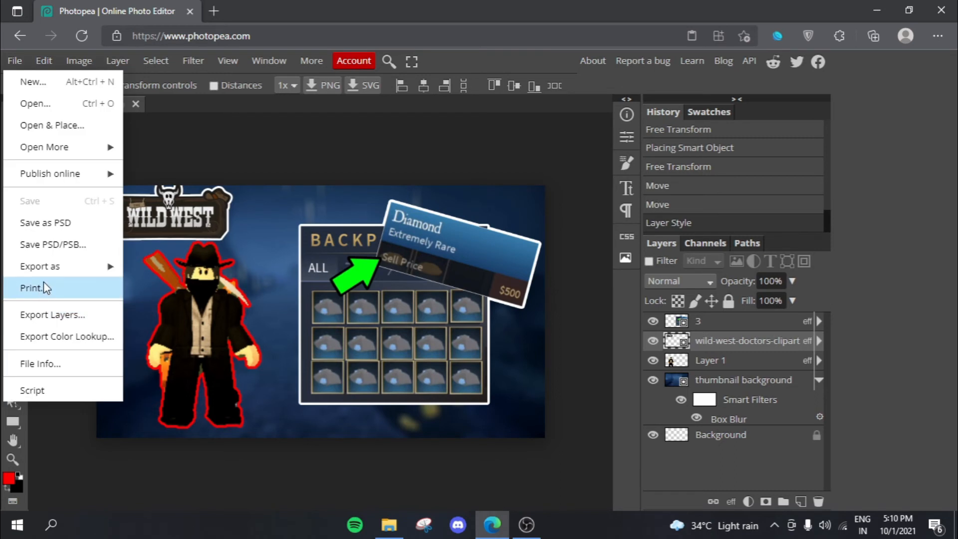
Step: Open the PNG export for the thumbnail with the outlined character
mouse_move(52, 275)
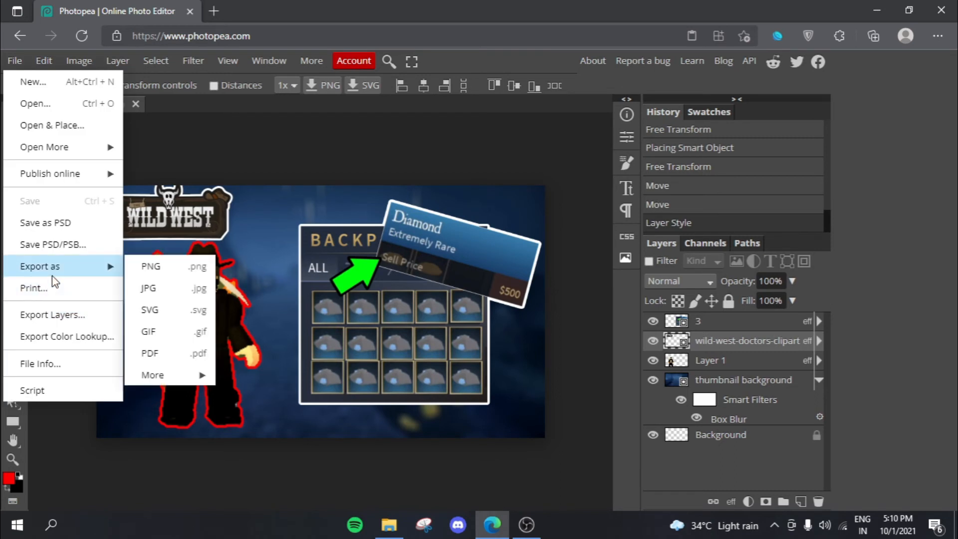
click(145, 264)
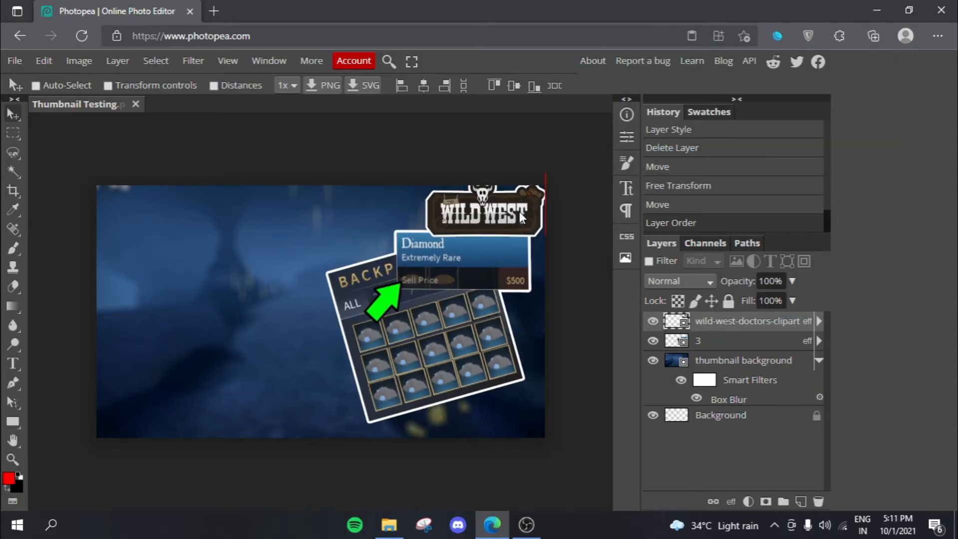
Step: Nudge the Wild West logo in the canvas's upper-right corner and set the Type tool's font to ObelixPro
drag(518, 211, 515, 210)
click(14, 363)
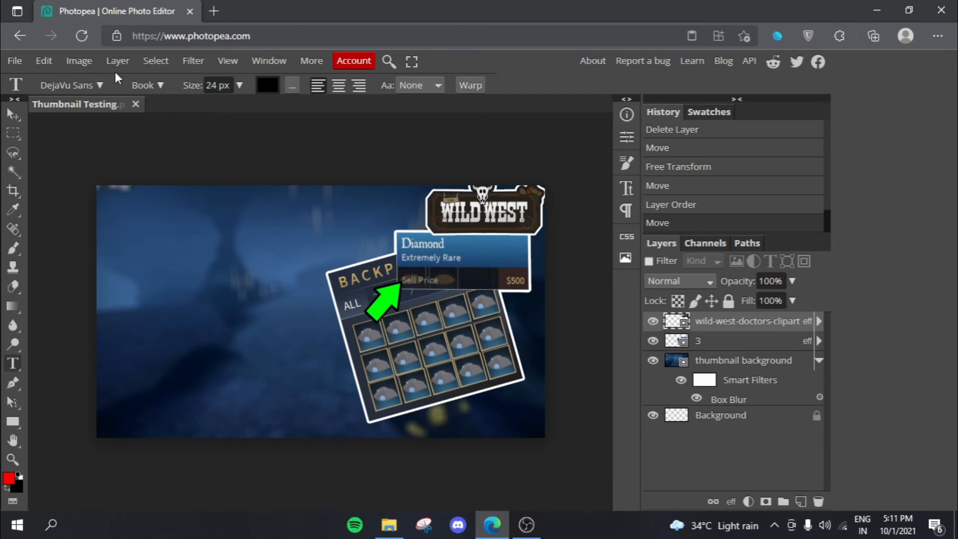
click(100, 89)
click(118, 193)
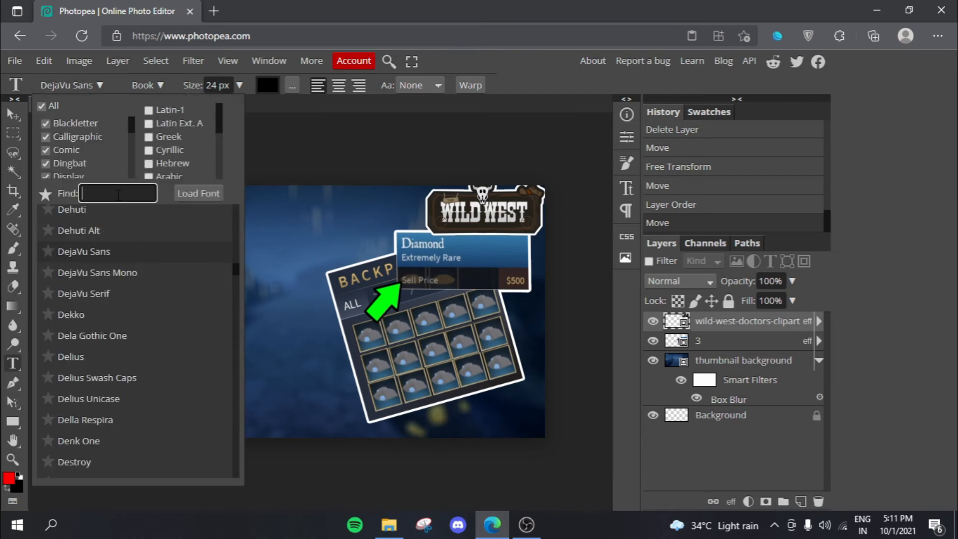
text(obelix)
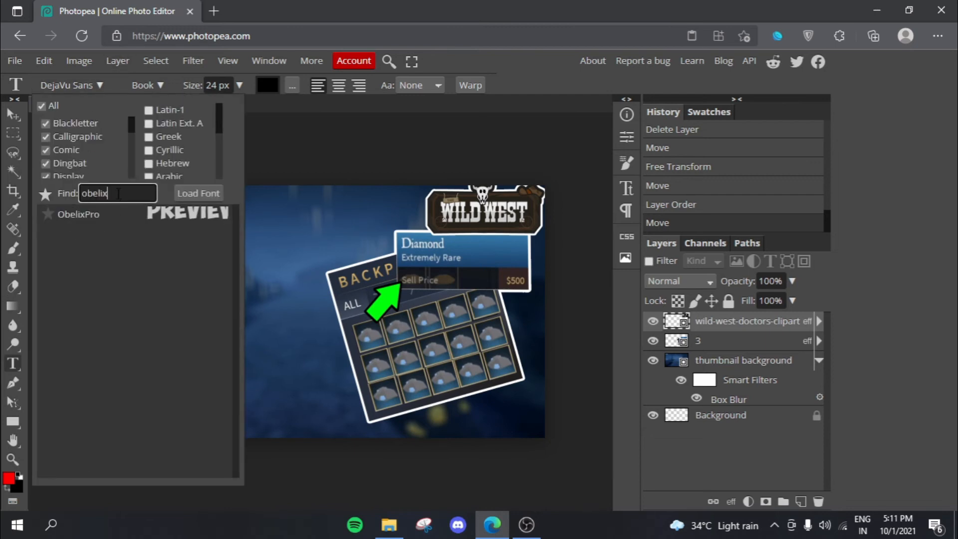
click(152, 218)
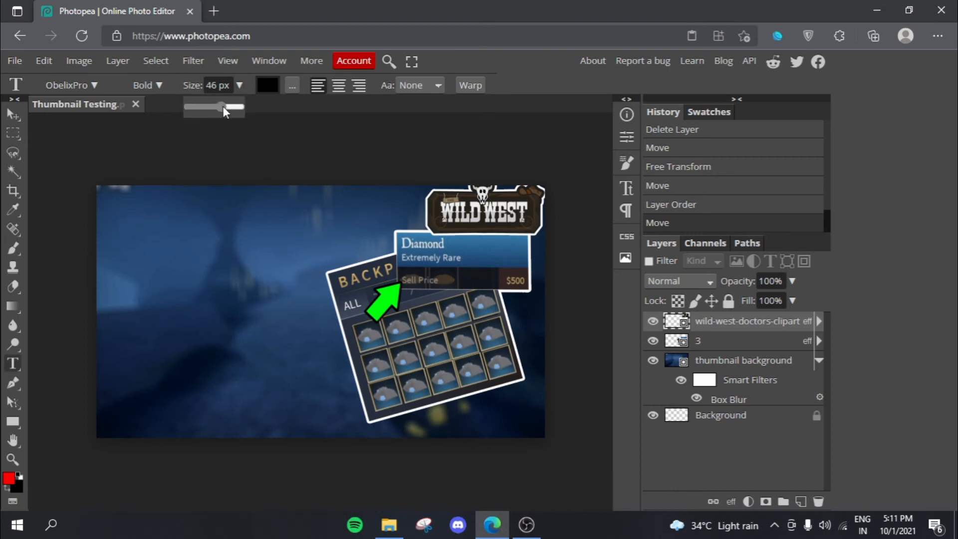
Step: Add the text "ultimate" on the left of the canvas, enlarge it with Free Transform and shift it up and left
click(132, 254)
text(ultimate)
click(525, 85)
click(44, 61)
click(79, 385)
drag(251, 235, 373, 199)
mouse_move(313, 235)
mouse_down()
mouse_move(277, 214)
mouse_move(282, 223)
mouse_up()
click(564, 86)
Step: Enable a stroke and a yellow color overlay on the "ultimate" text layer
double_click(759, 320)
click(520, 241)
click(520, 310)
click(554, 311)
click(821, 216)
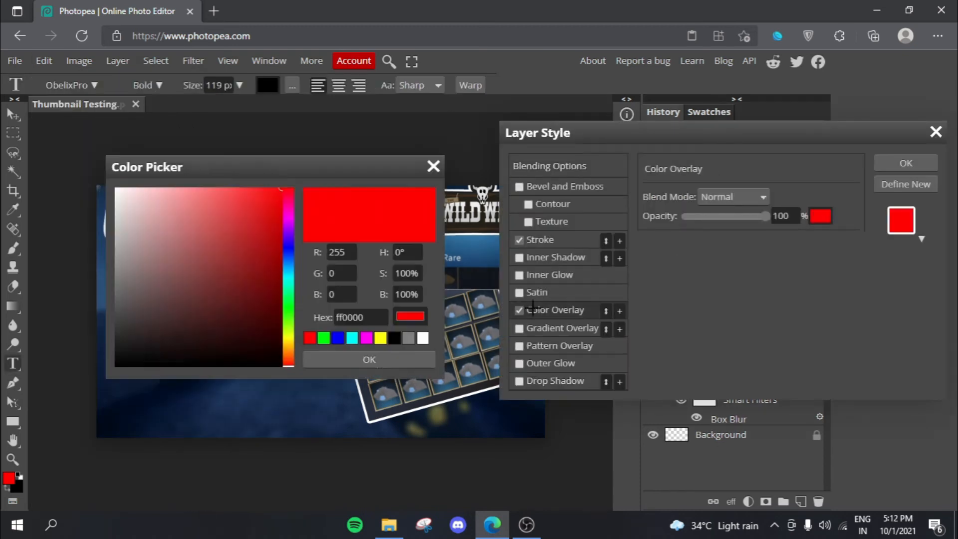
click(380, 338)
click(369, 359)
Step: Set the title text's black outside stroke to 8 px and apply the layer style
click(540, 240)
drag(699, 193, 749, 193)
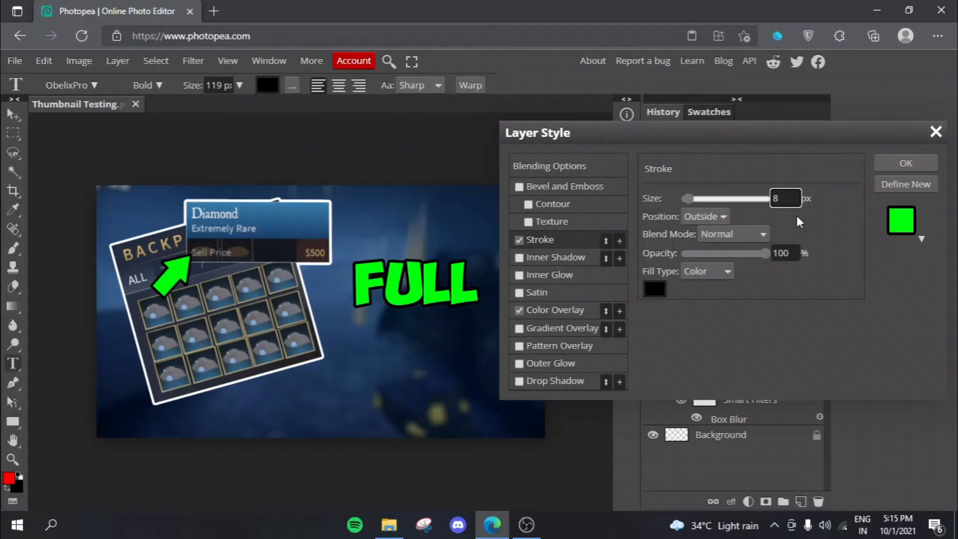
click(897, 166)
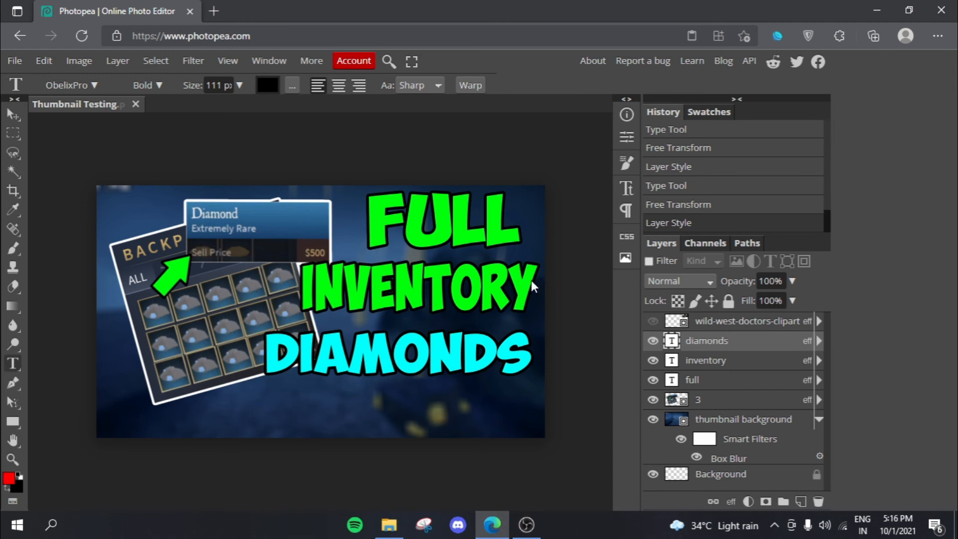
Step: Open the export format choices for the thumbnail with the FULL INVENTORY DIAMONDS text
click(15, 61)
mouse_move(53, 265)
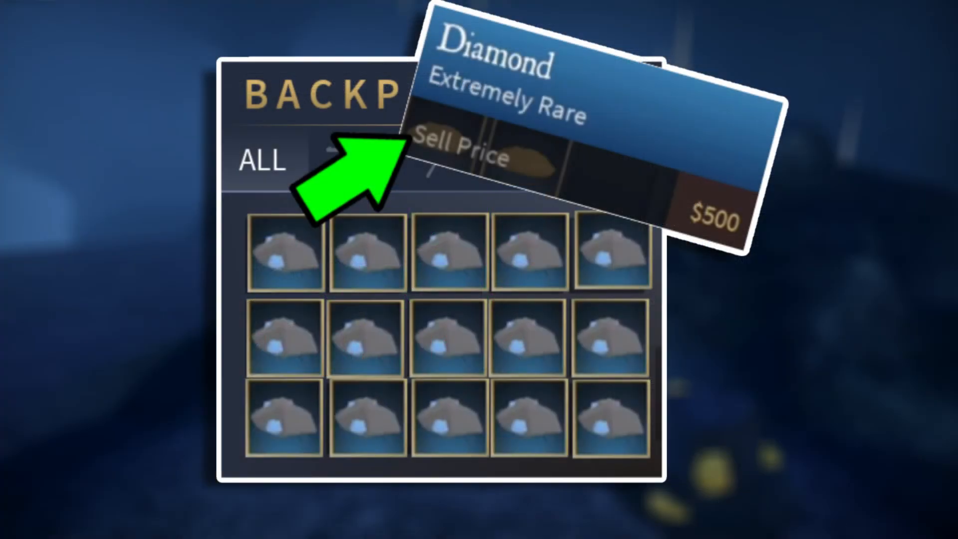